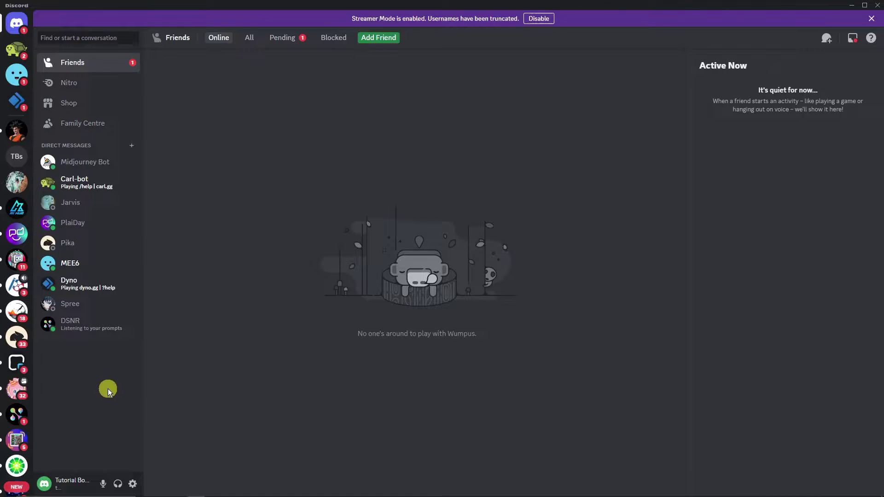
# Scroll the server list up and down to find the Add a Server button
pyautogui.scroll(-3, 17, 262)
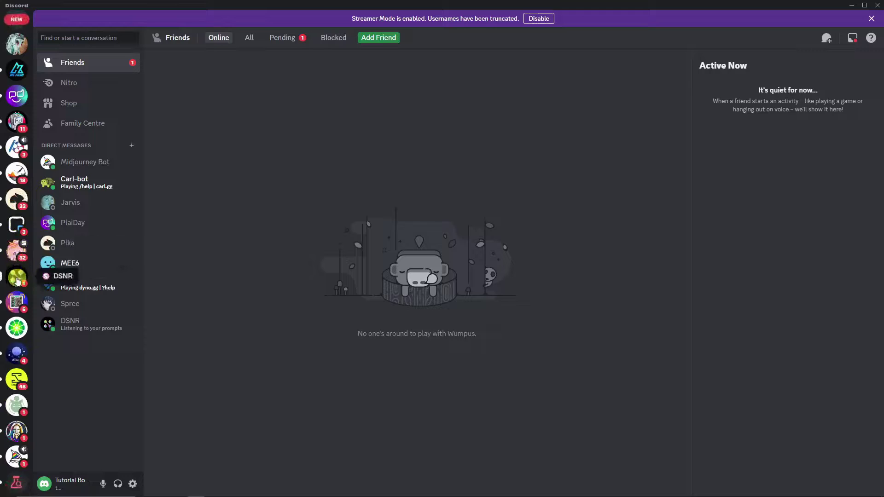
pyautogui.scroll(-2, 17, 282)
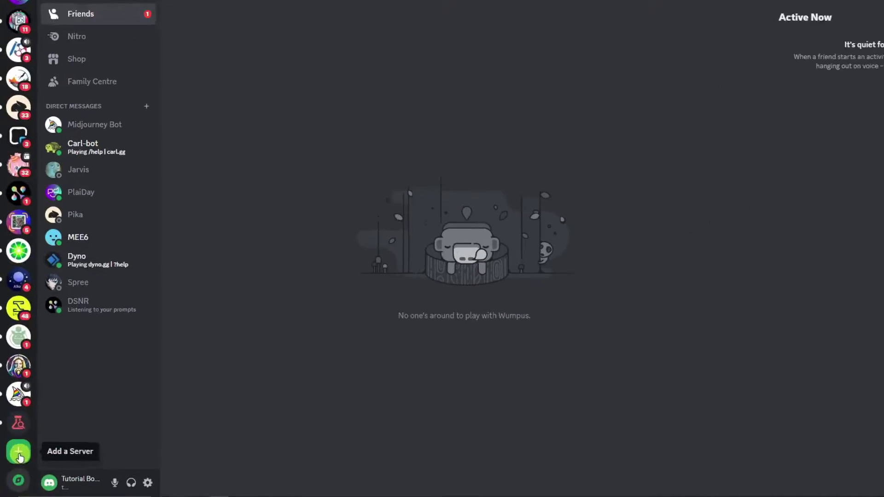
pyautogui.scroll(5, 25, 402)
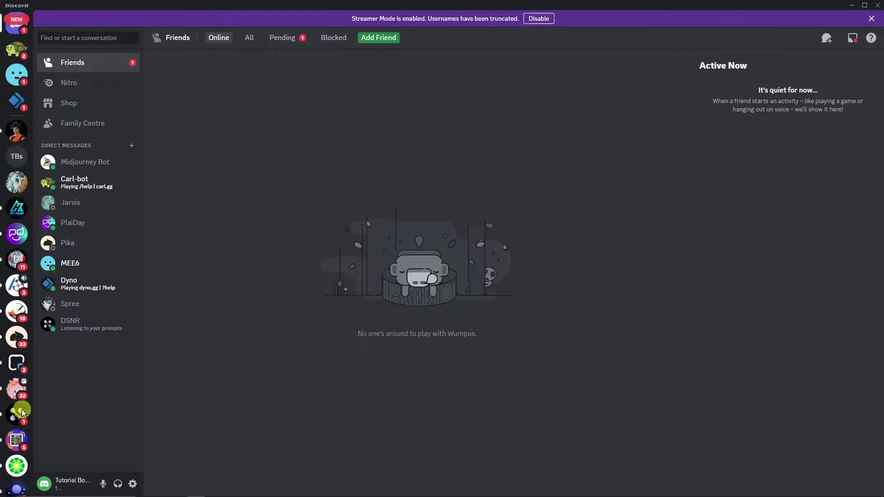
pyautogui.scroll(-4, 20, 281)
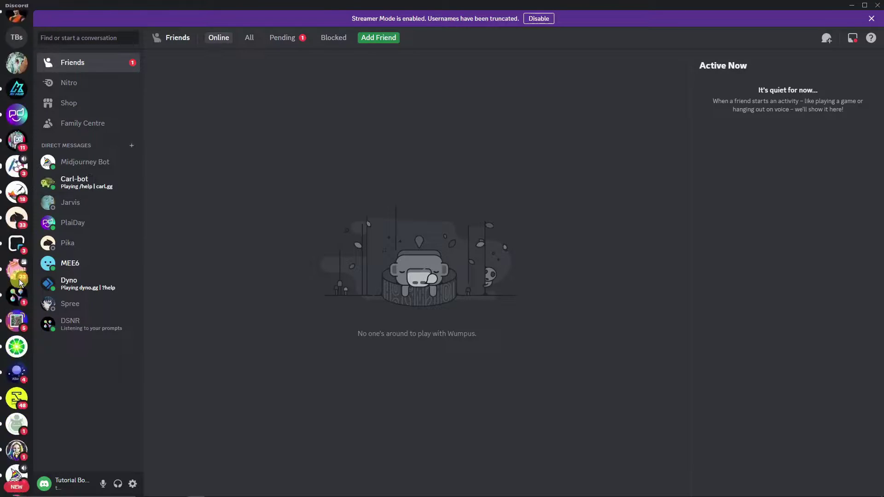
pyautogui.scroll(-3, 20, 282)
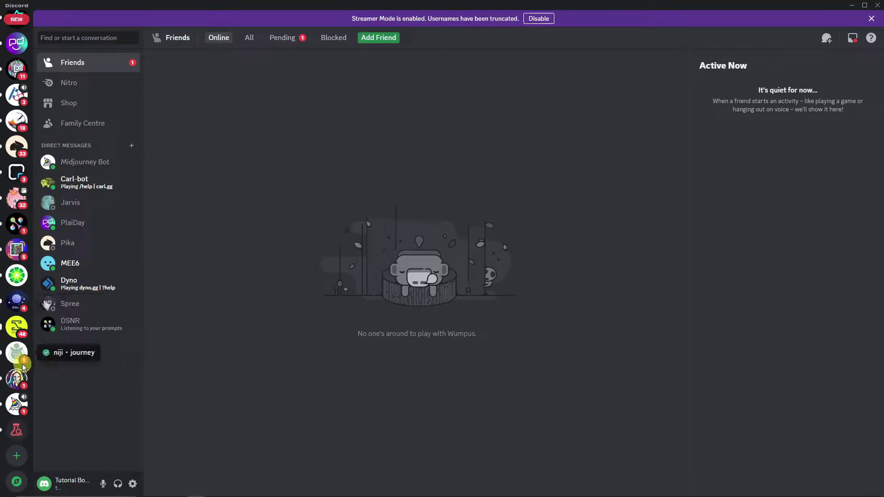
# Create a from-scratch server for me and my friends named 'sample server'
pyautogui.click(17, 455)
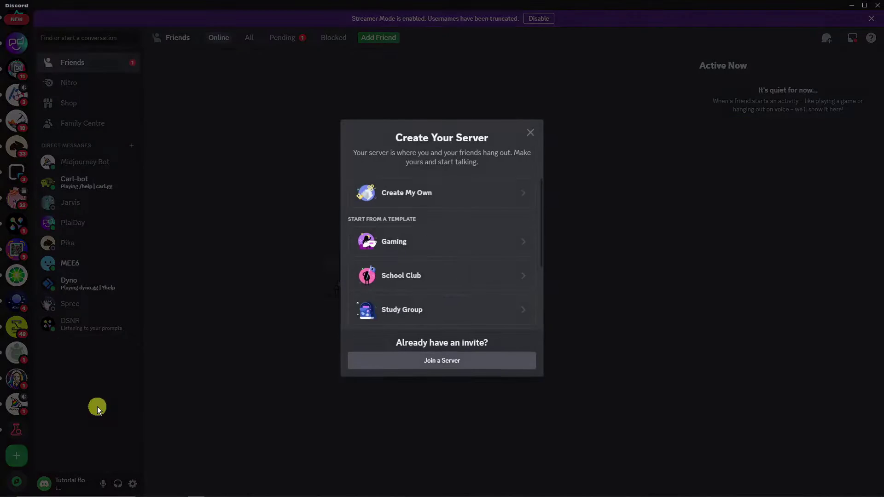
pyautogui.click(462, 193)
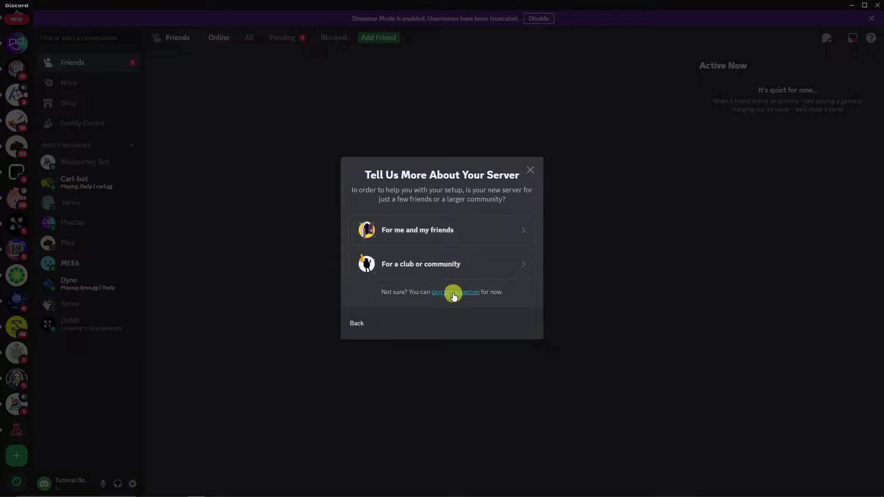
pyautogui.click(459, 228)
pyautogui.moveTo(434, 279); pyautogui.dragTo(354, 284)
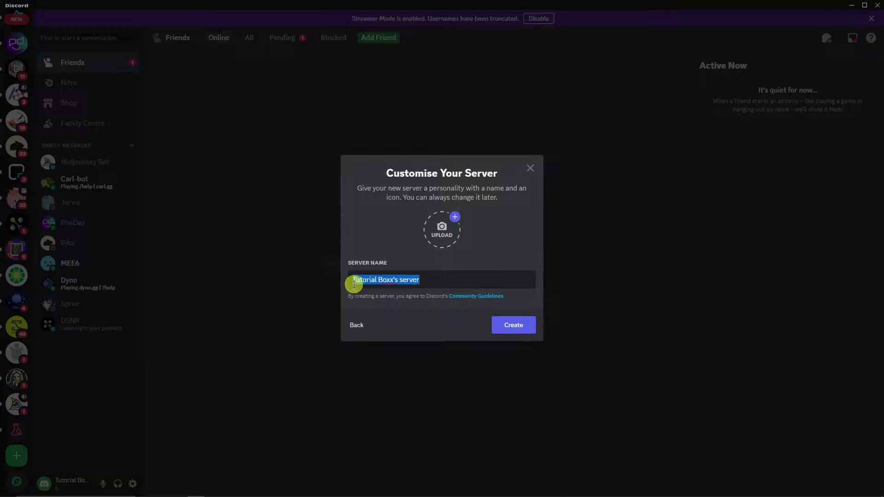
pyautogui.press('BackSpace')
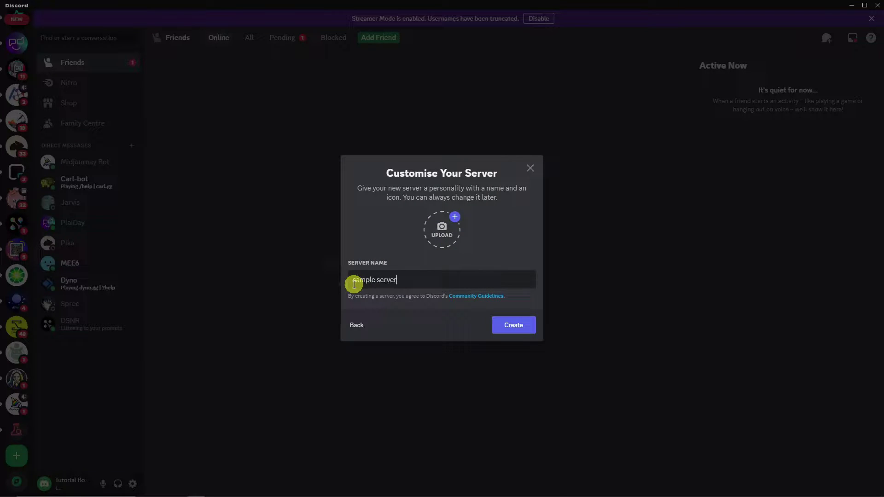
pyautogui.click(513, 326)
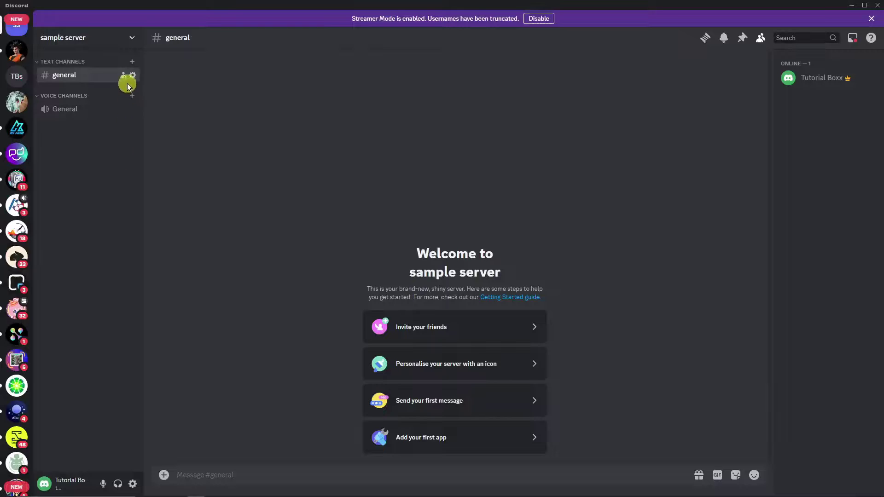
# Open sample server's Server Settings and scroll down the settings sidebar
pyautogui.click(129, 37)
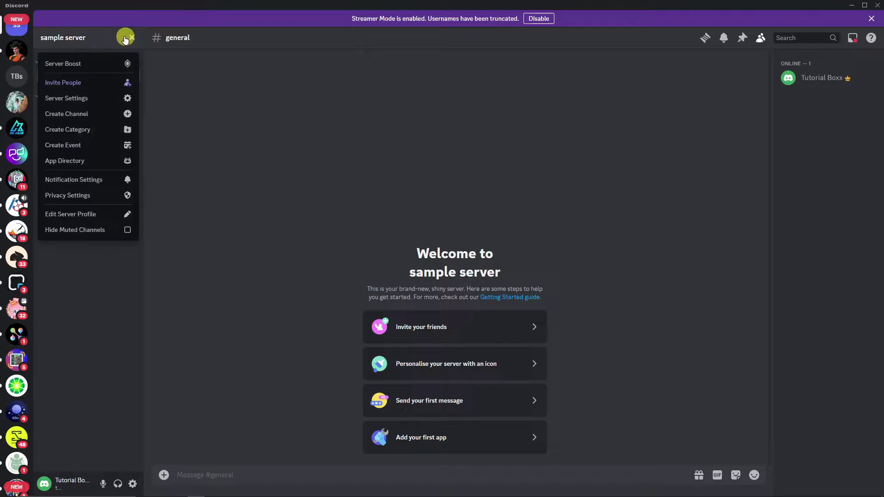
pyautogui.click(105, 99)
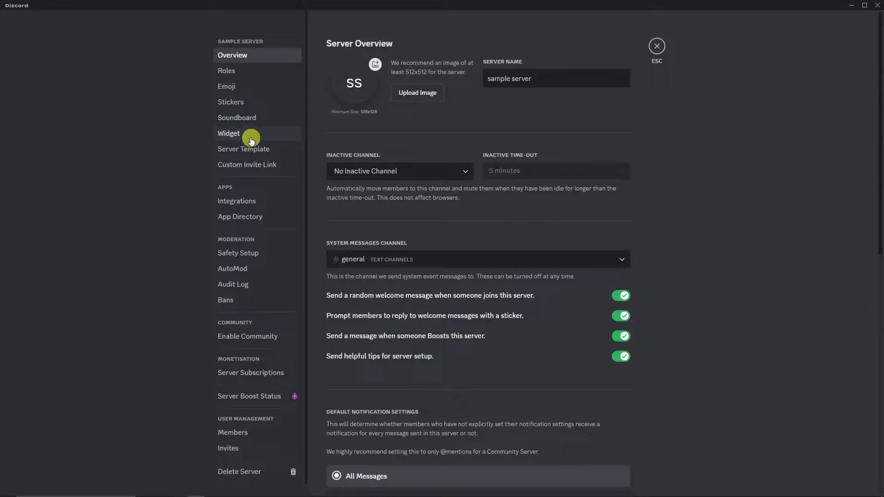
pyautogui.scroll(-1, 249, 136)
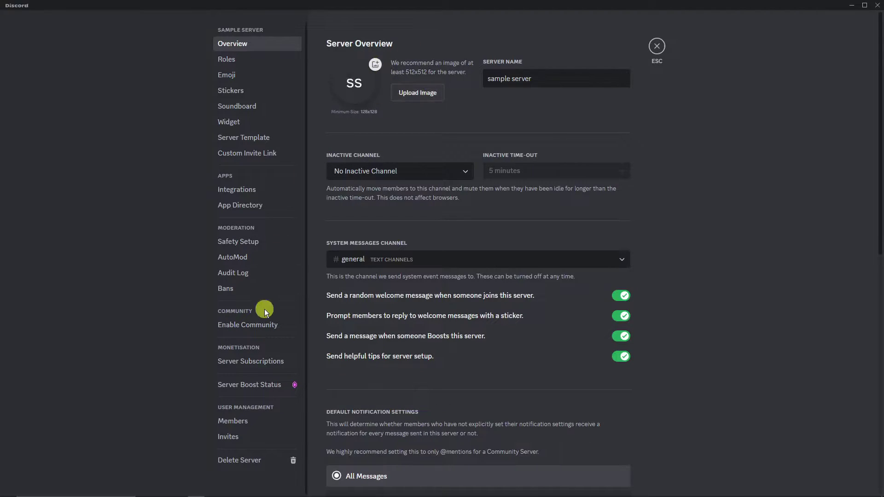
# Enable Community with verified email and all-member media scanning, accepting the guidelines
pyautogui.click(263, 326)
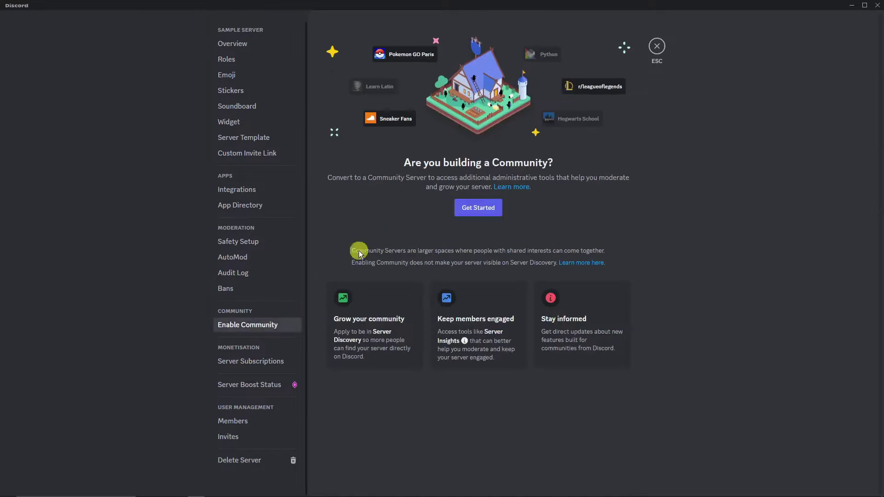
pyautogui.click(476, 208)
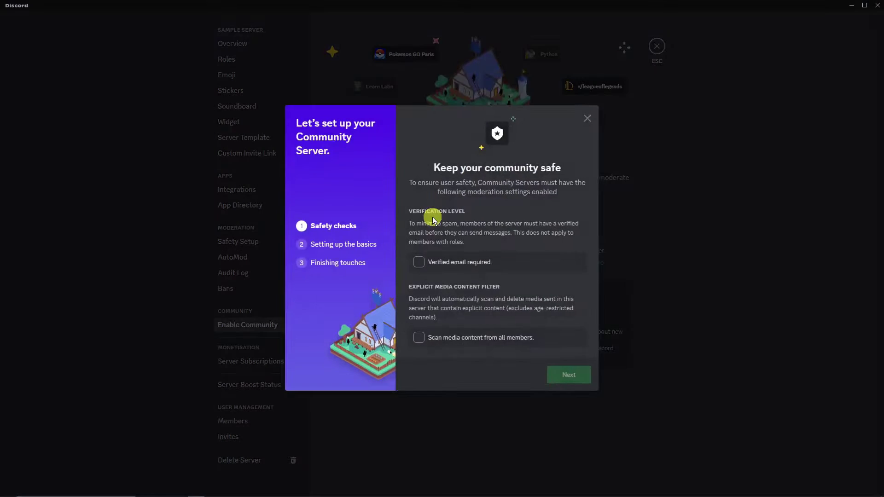
pyautogui.click(418, 338)
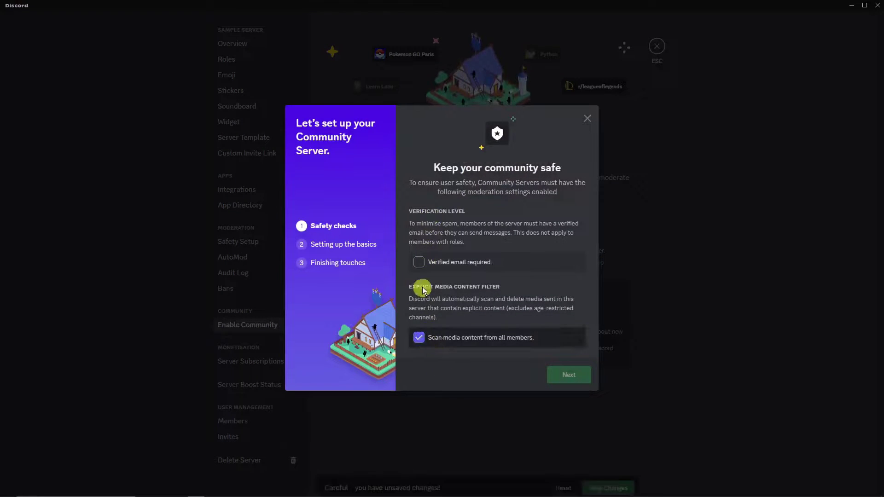
pyautogui.click(419, 262)
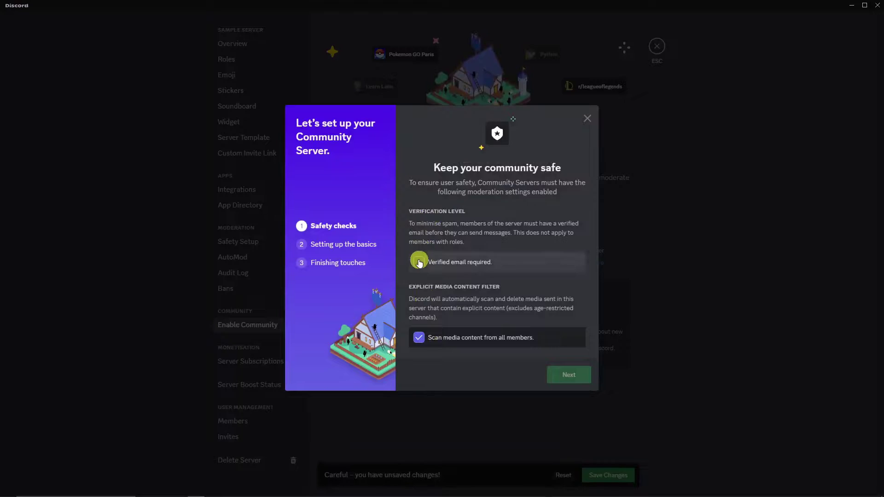
pyautogui.click(569, 375)
pyautogui.click(578, 371)
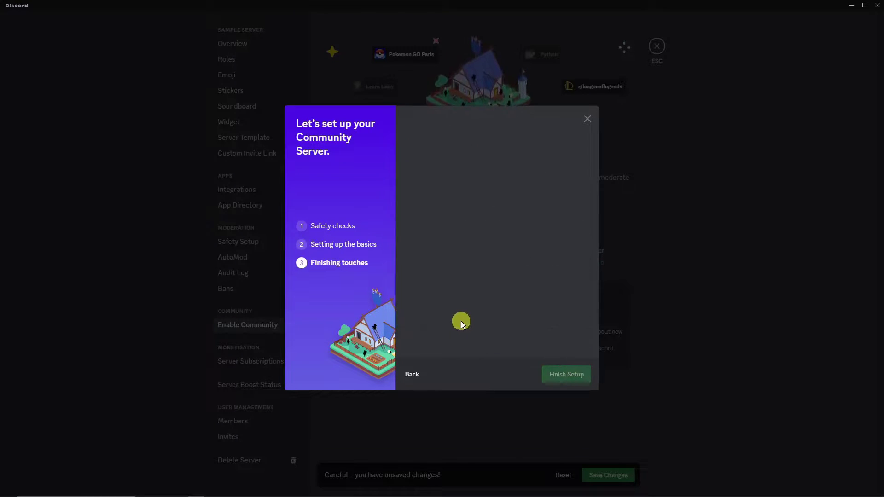
pyautogui.click(515, 379)
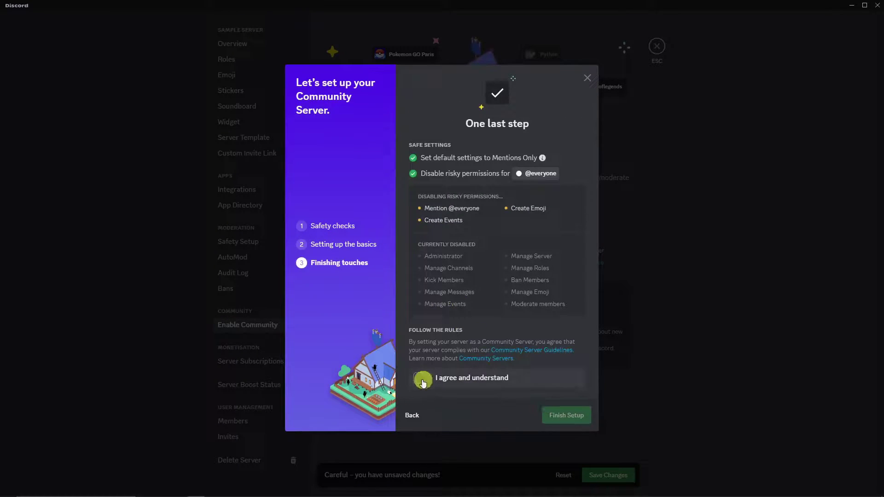
pyautogui.click(571, 416)
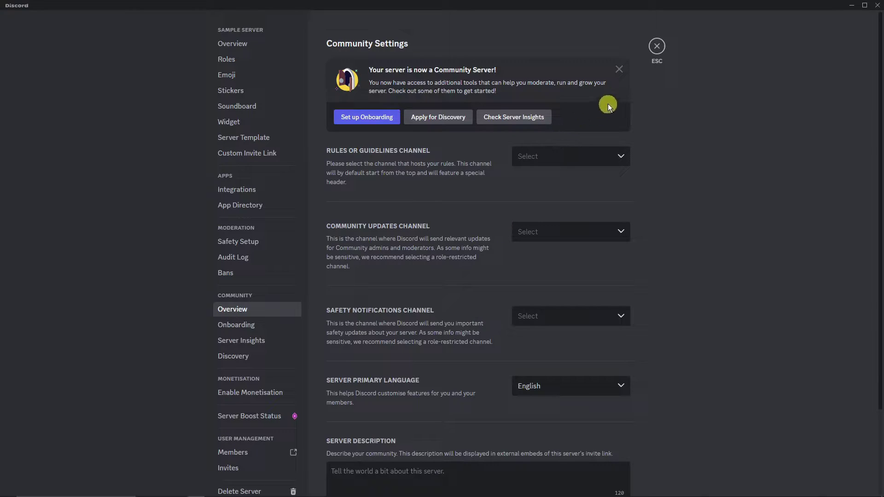
# Close the settings, then start a forum channel and cancel its creation
pyautogui.click(657, 48)
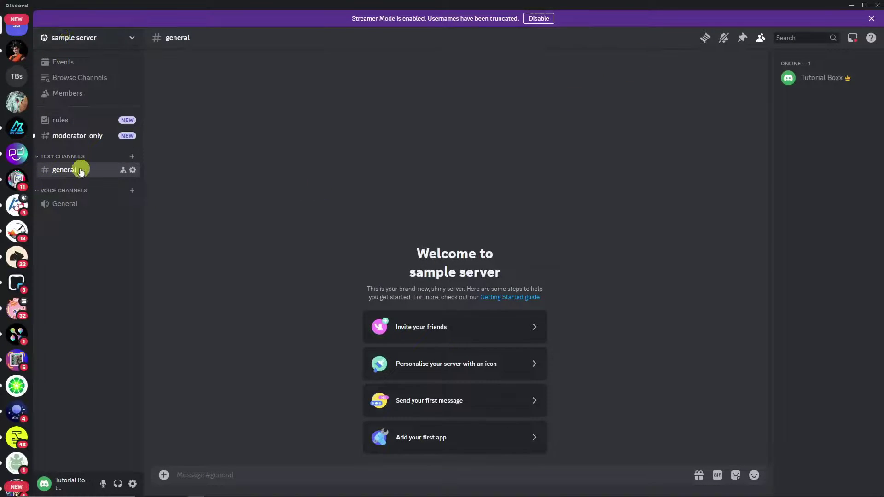
pyautogui.click(131, 194)
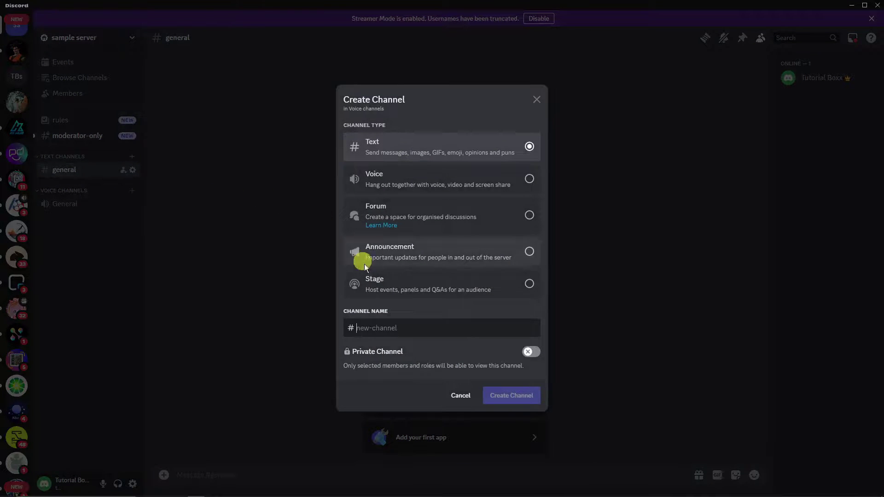
pyautogui.click(509, 224)
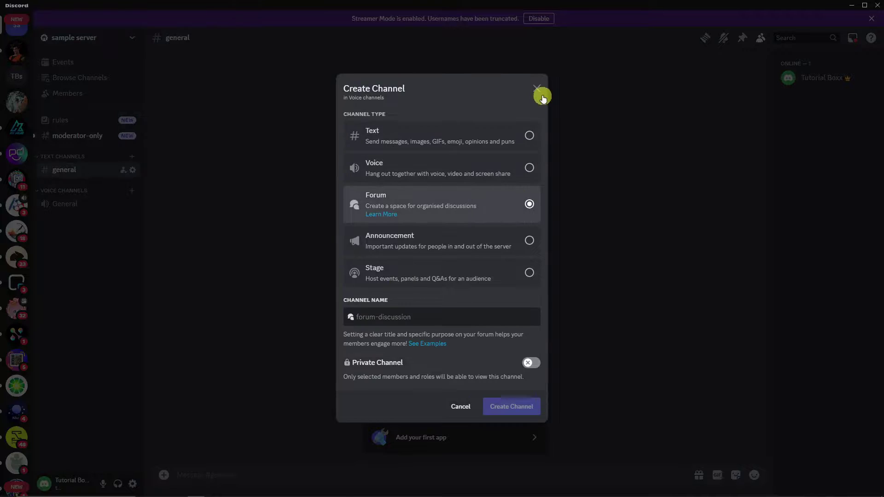
pyautogui.click(539, 92)
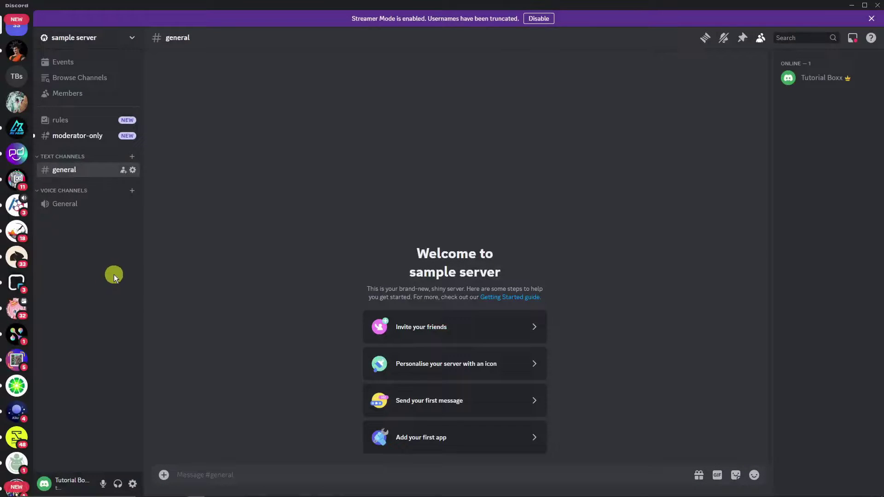
# Switch to the Moonvalley server and then back to sample server
pyautogui.click(23, 229)
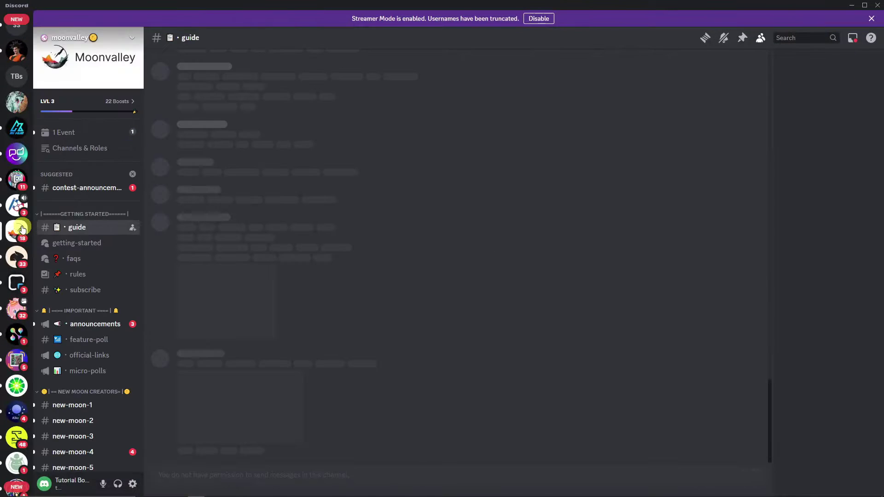
pyautogui.scroll(3, 12, 358)
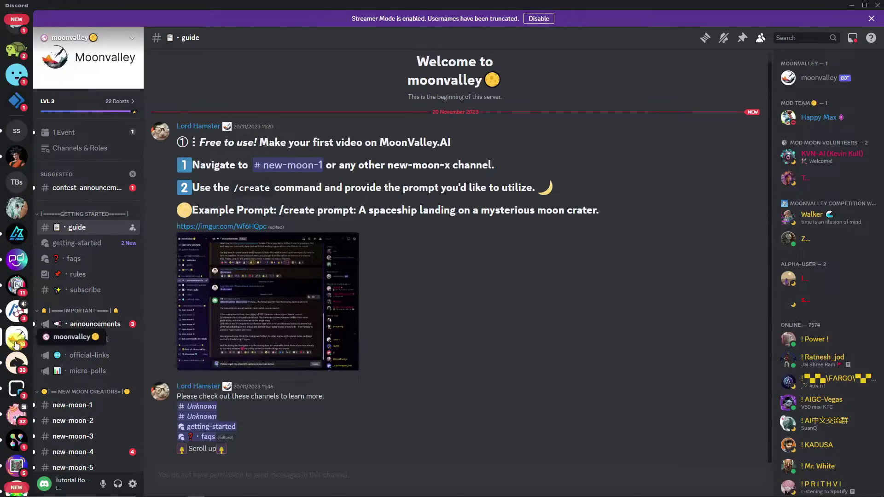
pyautogui.click(15, 133)
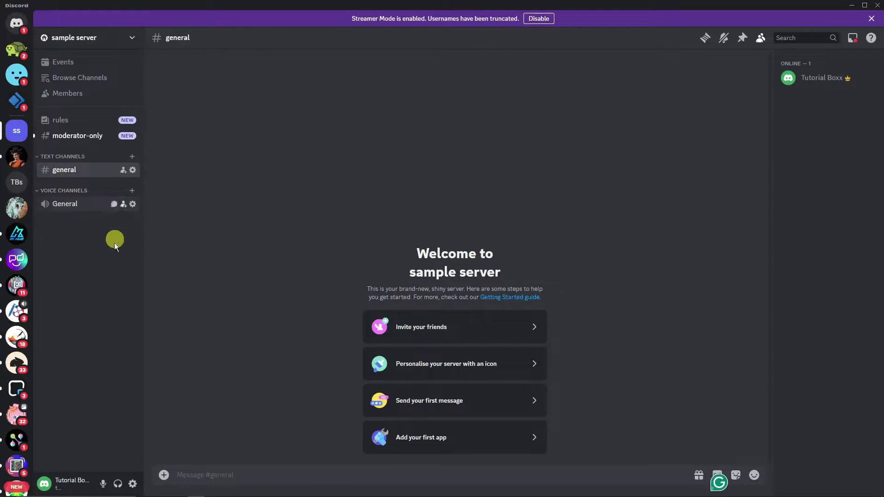
# Create a private forum channel named sample-forum and continue to member access
pyautogui.rightClick(100, 252)
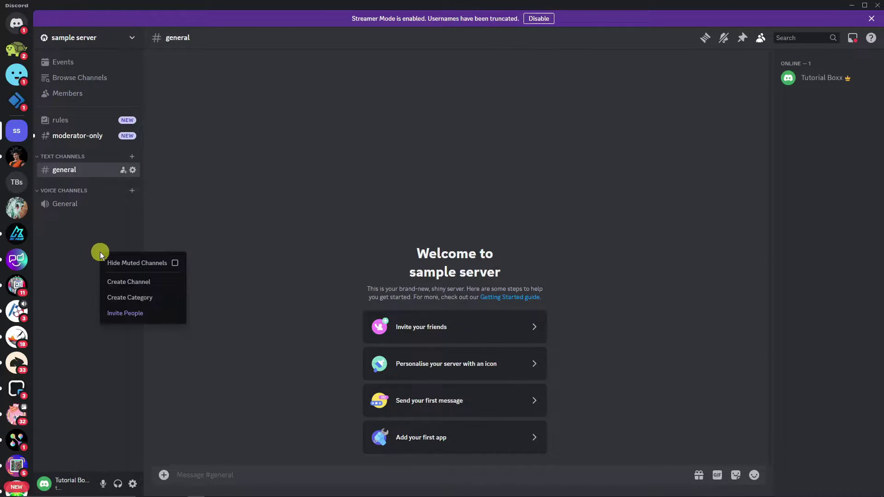
pyautogui.click(88, 239)
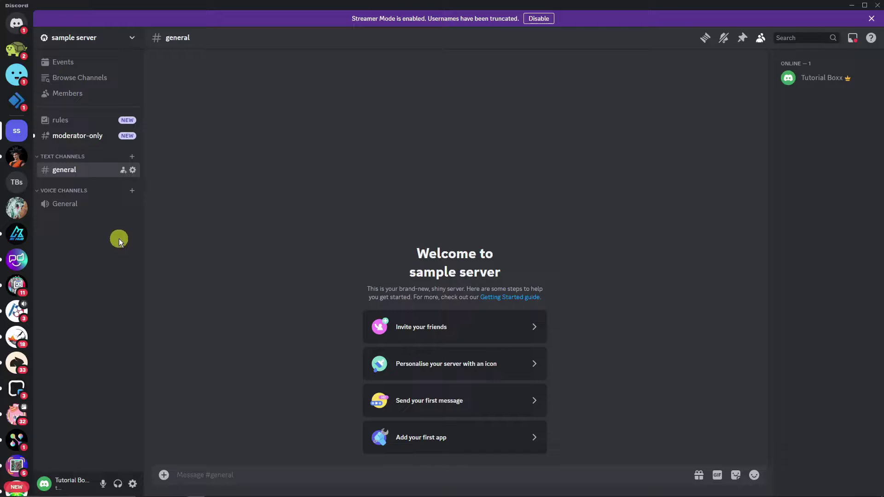
pyautogui.click(132, 190)
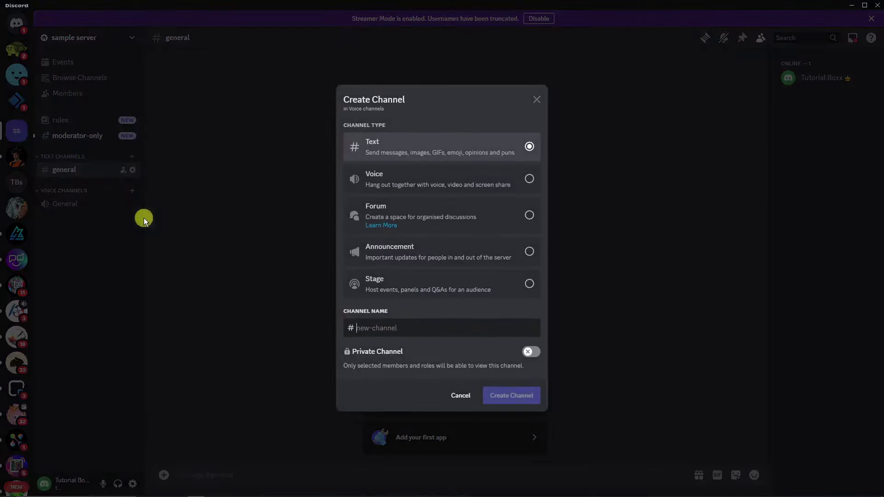
pyautogui.click(431, 216)
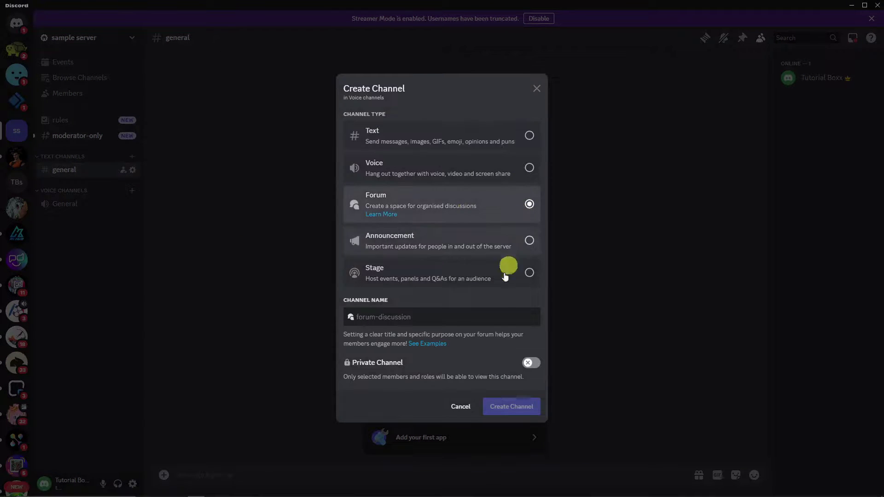
pyautogui.click(457, 321)
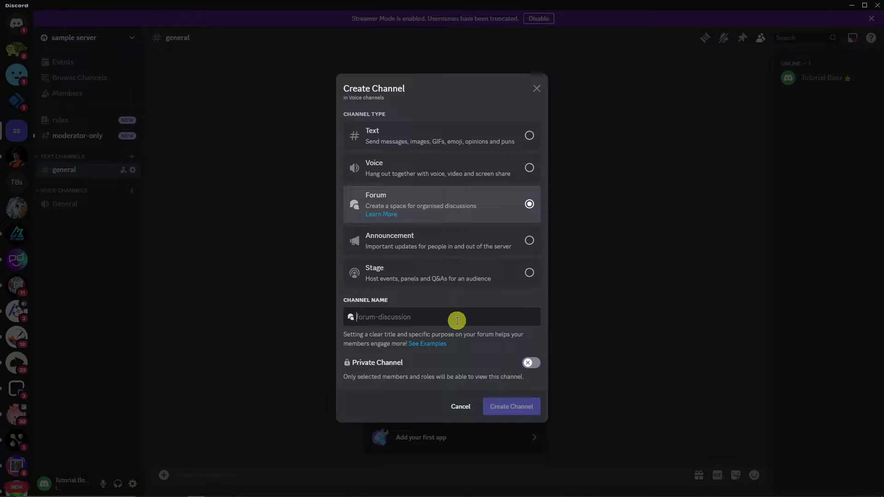
pyautogui.write('sample-forum')
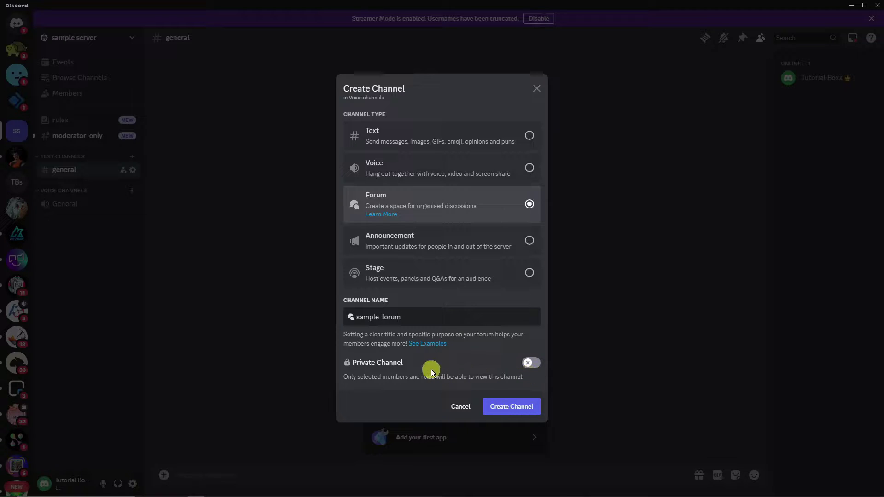
pyautogui.click(530, 363)
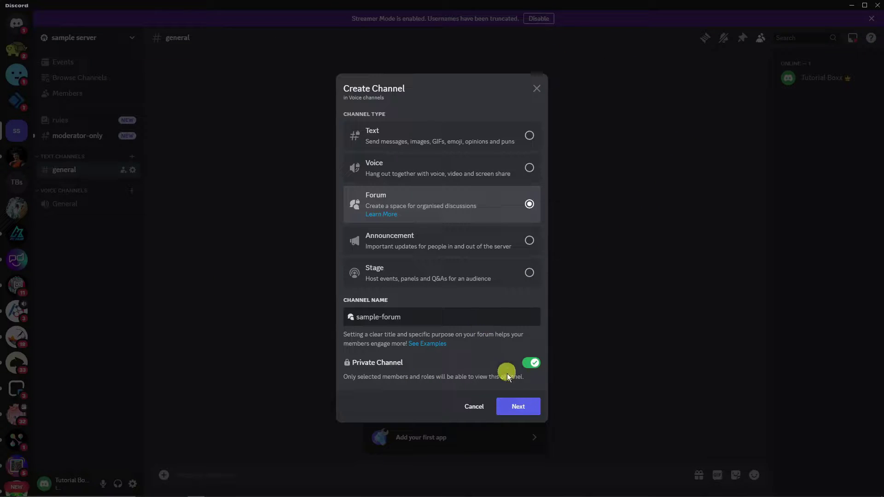
pyautogui.click(515, 406)
# Start adding members or roles to the private forum channel
pyautogui.click(399, 171)
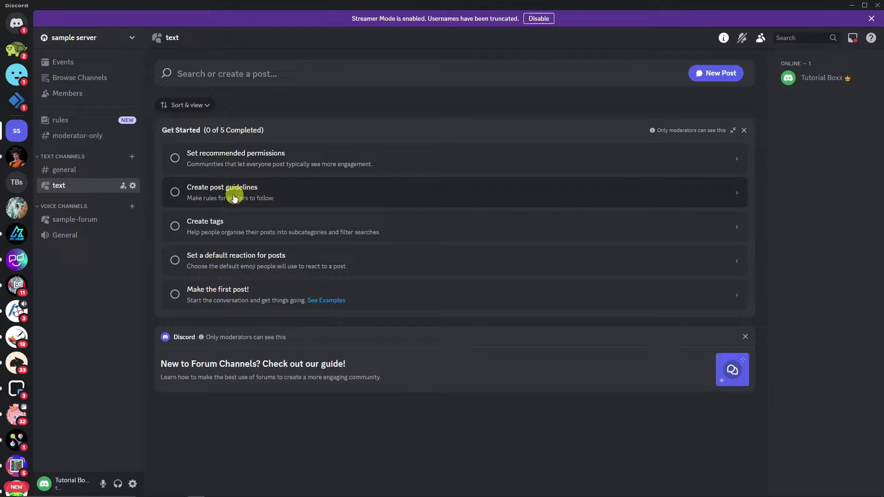
# Write guidelines 'Sample Guidelines' and '1. Be punctual and respectful.' ending with 😃
pyautogui.click(733, 191)
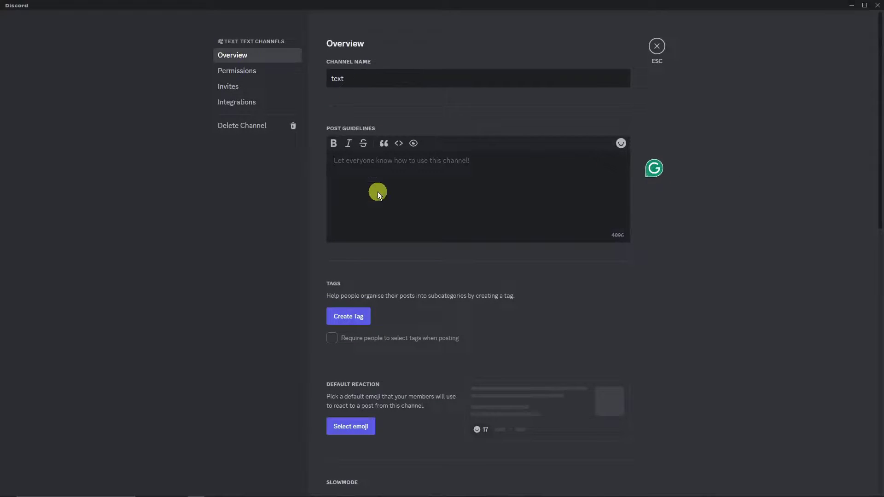
pyautogui.click(387, 170)
pyautogui.write('Sam')
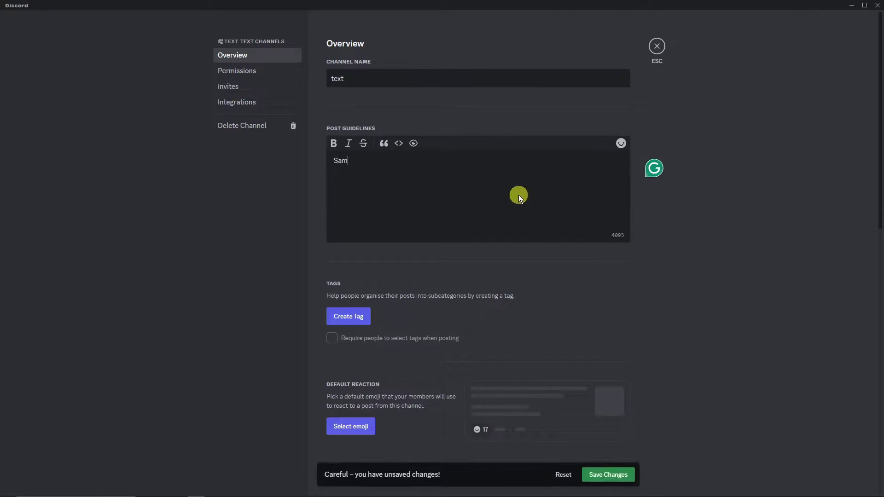
pyautogui.write('ple Guidl')
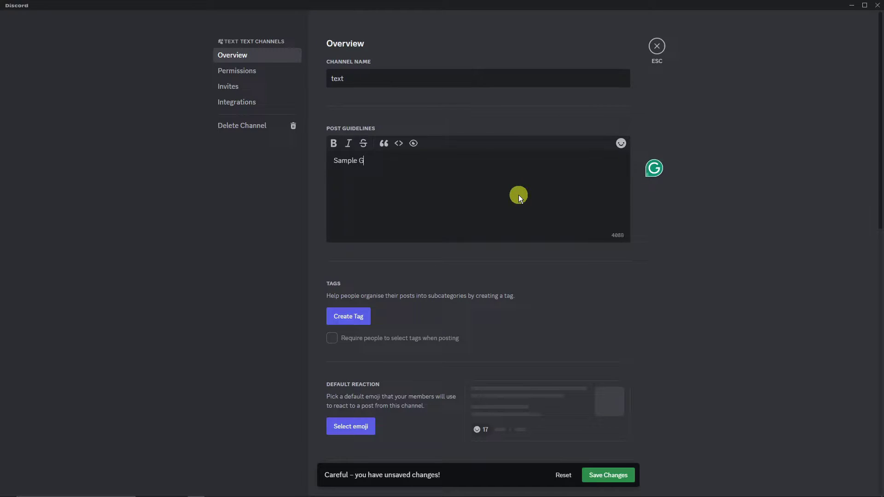
pyautogui.press('BackSpace')
pyautogui.write('elines')
pyautogui.press('Return')
pyautogui.press('Return')
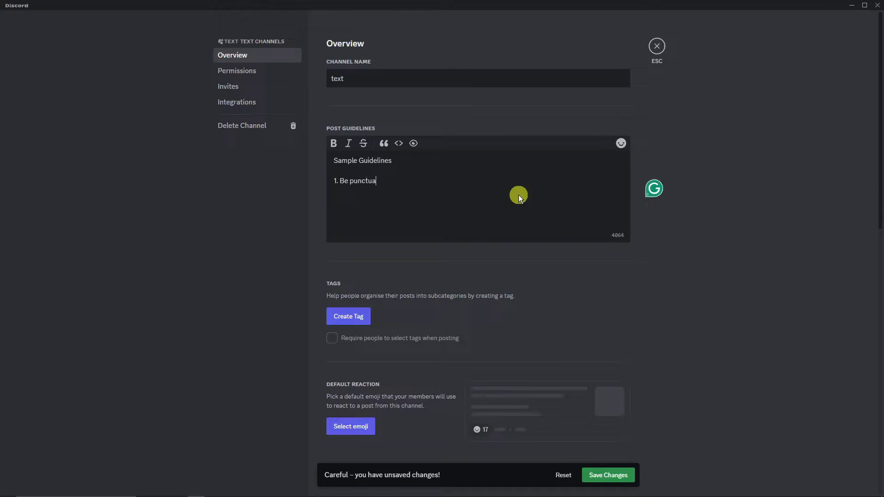
pyautogui.write('1. Be punctual and respectful.')
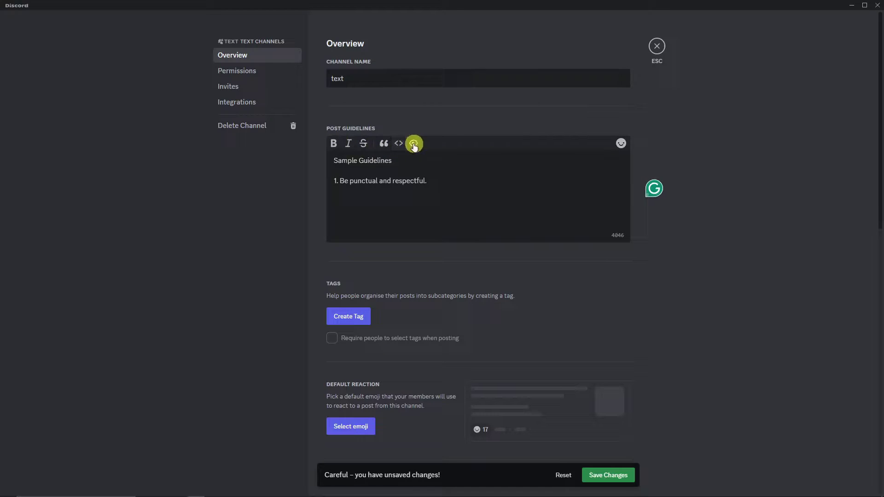
pyautogui.click(621, 143)
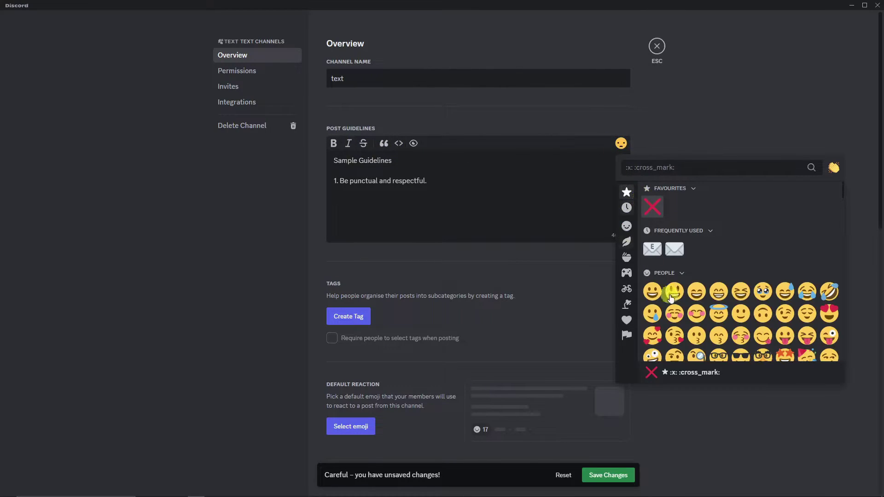
pyautogui.click(673, 291)
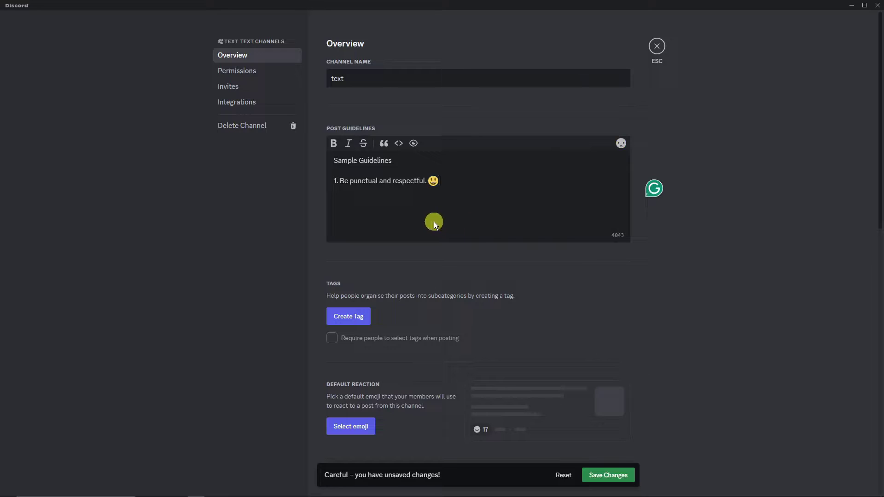
pyautogui.scroll(-1, 424, 256)
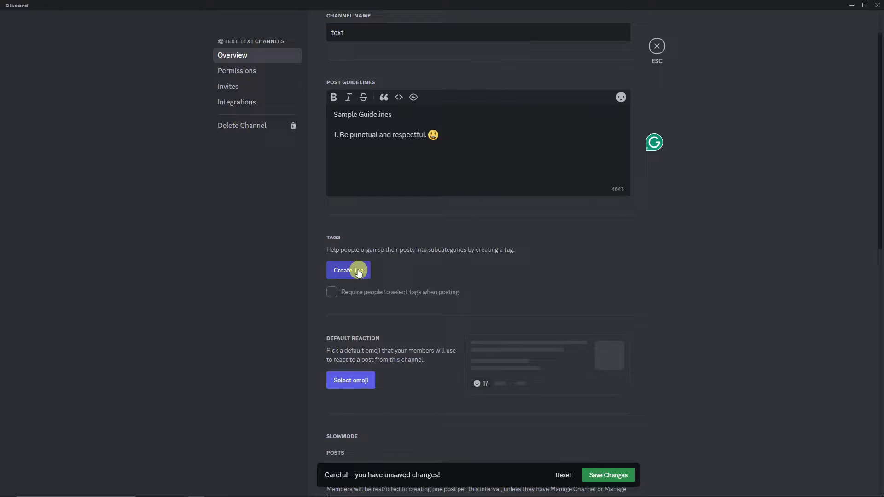
# Create a 'Relationship' forum tag with the smiling-face-with-hearts emoji
pyautogui.click(359, 272)
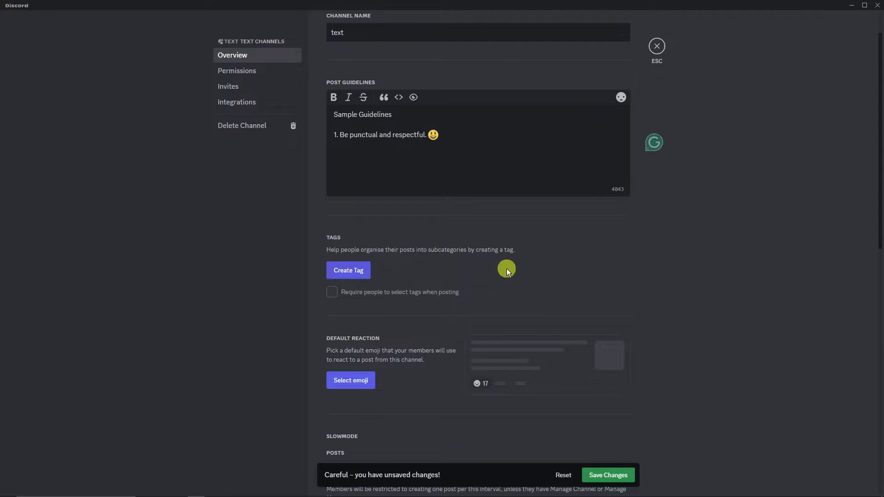
pyautogui.click(358, 245)
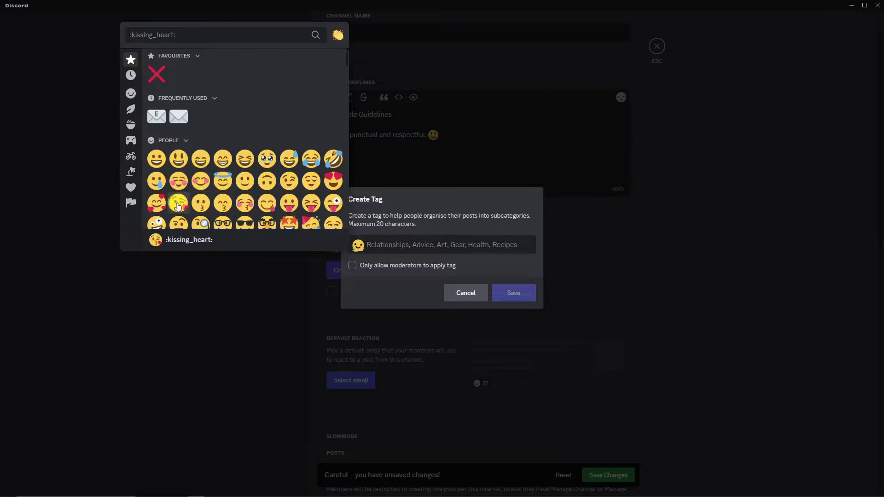
pyautogui.click(159, 207)
pyautogui.click(444, 245)
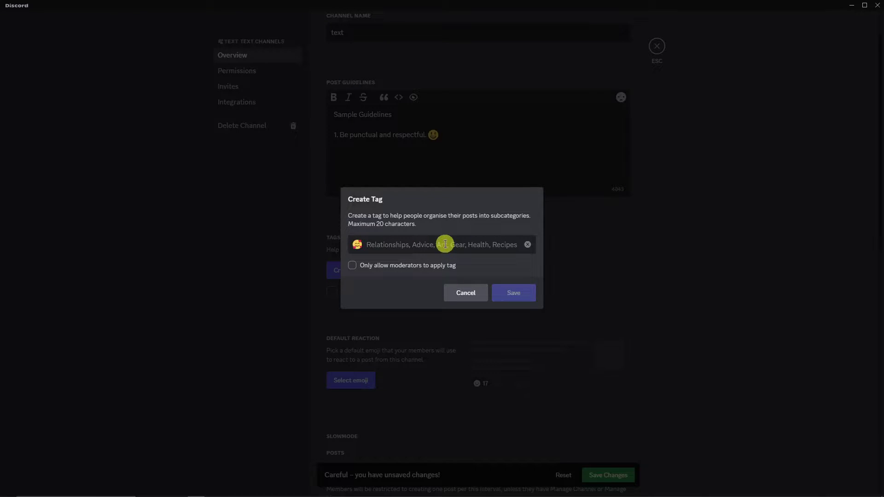
pyautogui.write('Relationship')
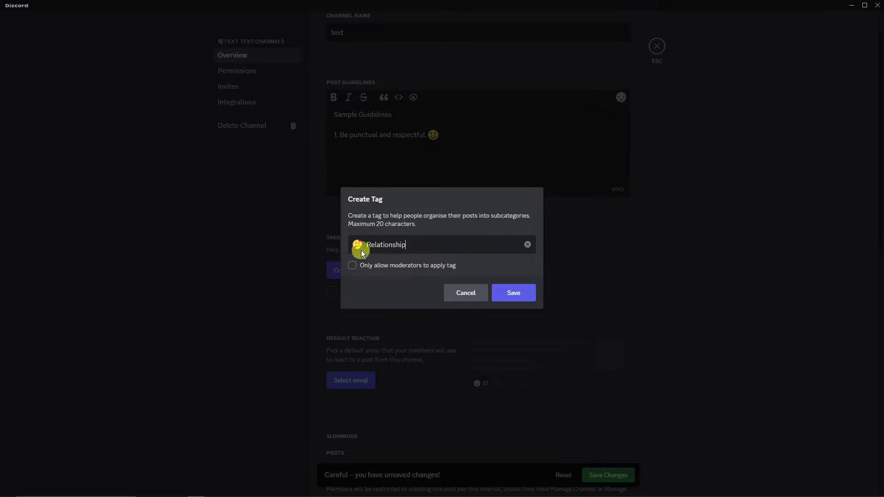
pyautogui.click(516, 294)
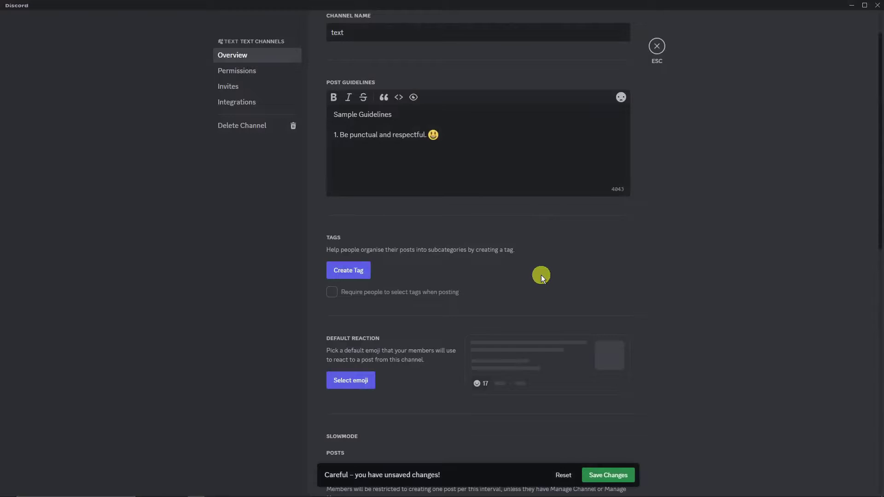
pyautogui.scroll(-3, 541, 275)
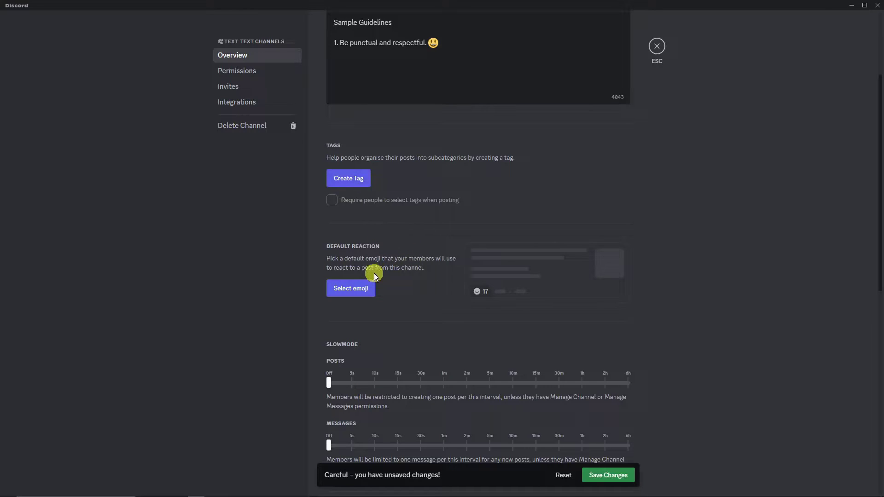
# Set the kissing face as the forum's default reaction
pyautogui.click(367, 288)
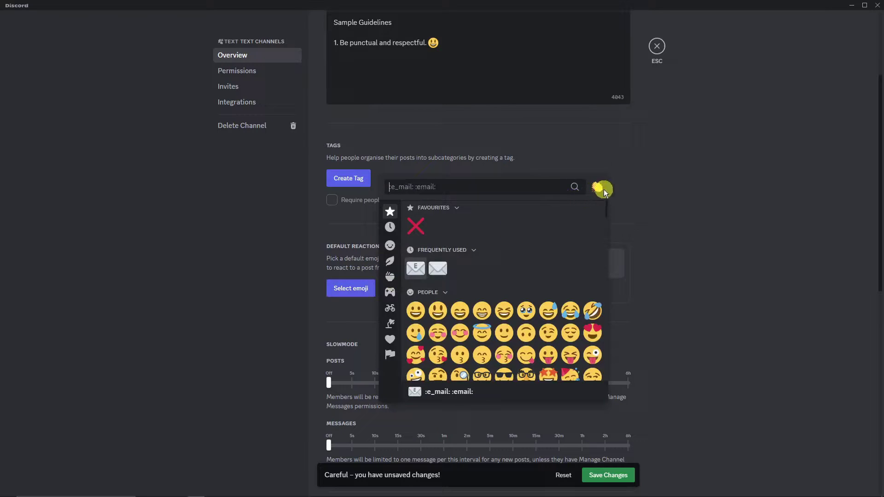
pyautogui.click(438, 354)
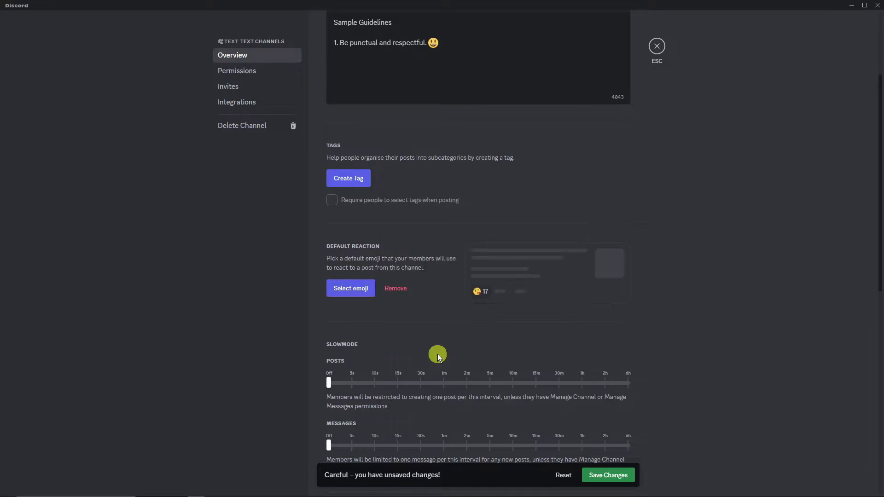
pyautogui.scroll(1, 342, 244)
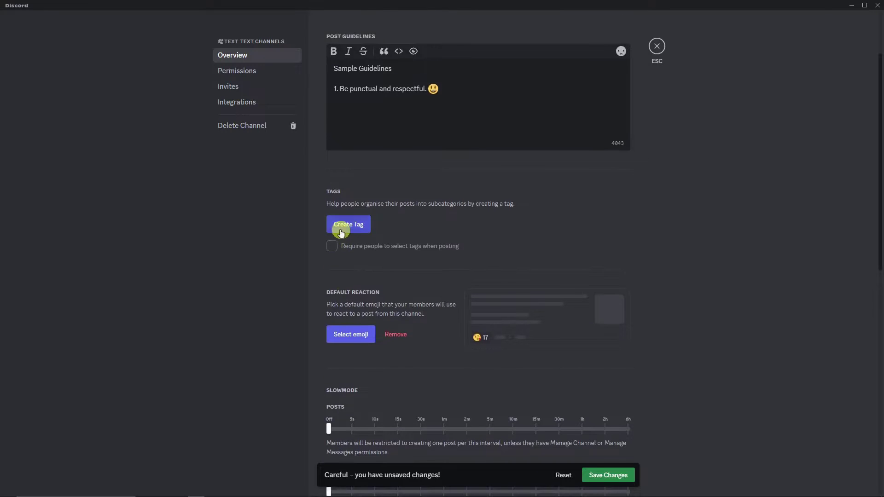
# Create a 'valentines' forum tag with the heart-eyes emoji
pyautogui.click(341, 227)
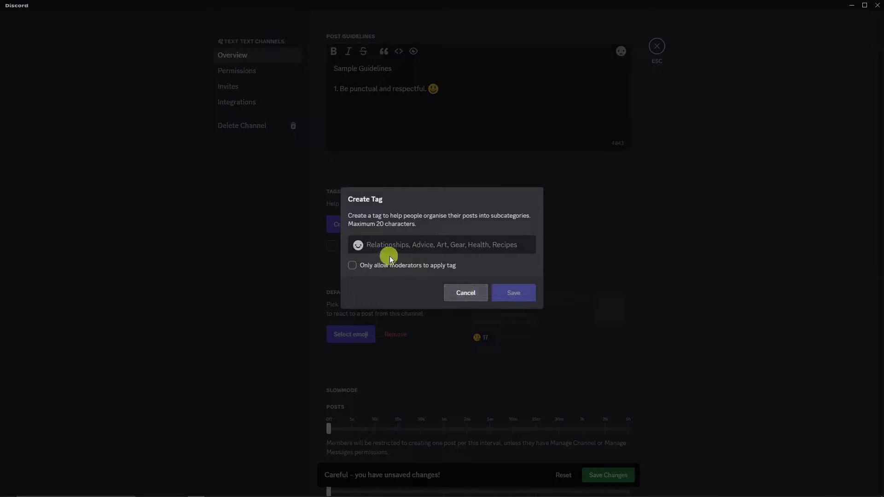
pyautogui.click(358, 245)
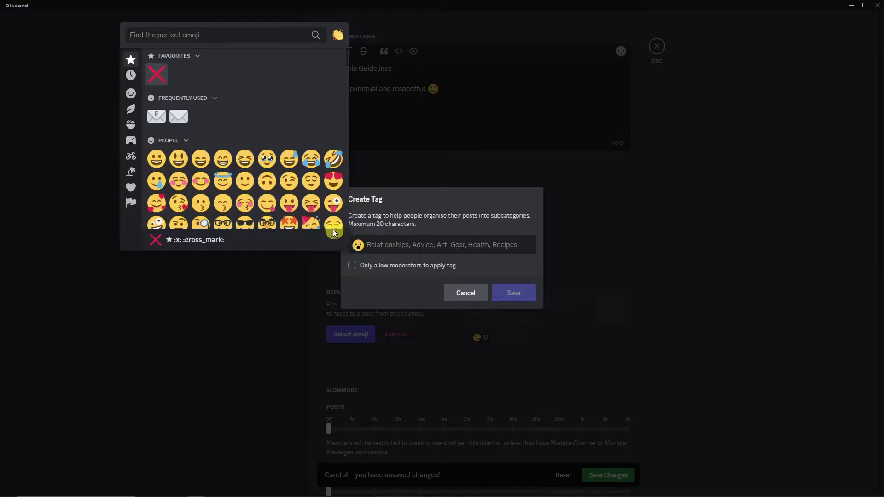
pyautogui.click(334, 179)
pyautogui.write('valentines')
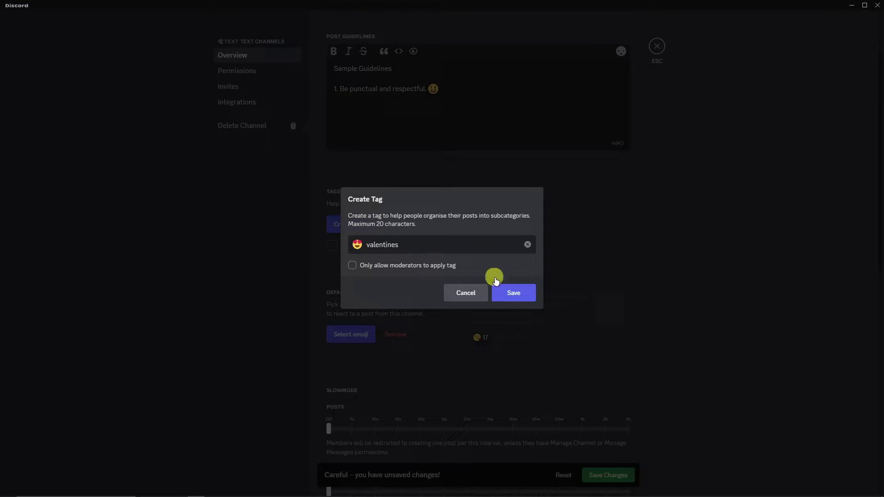
pyautogui.click(514, 293)
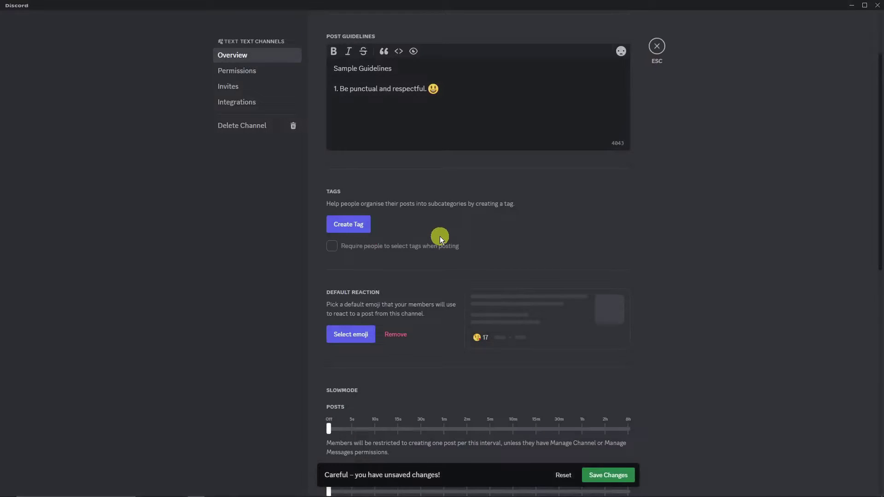
# Try a slowmode interval for new posts, then set posts slowmode back to off
pyautogui.scroll(-2, 443, 238)
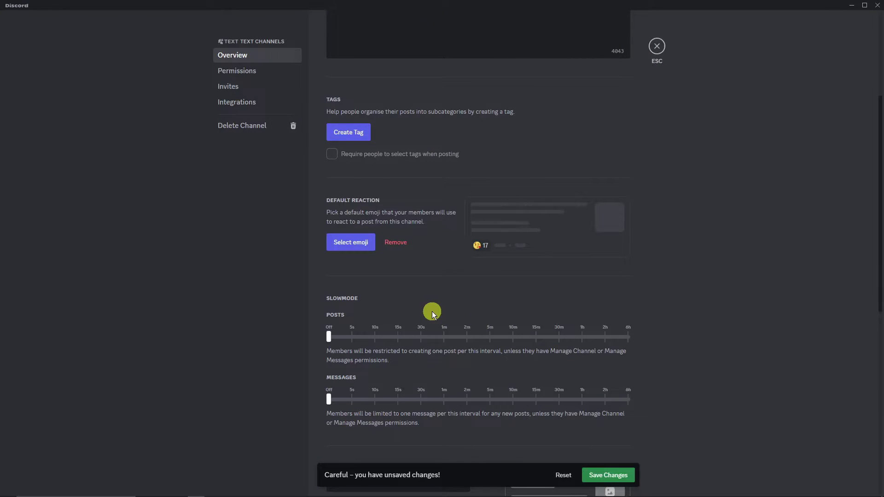
pyautogui.scroll(-3, 430, 301)
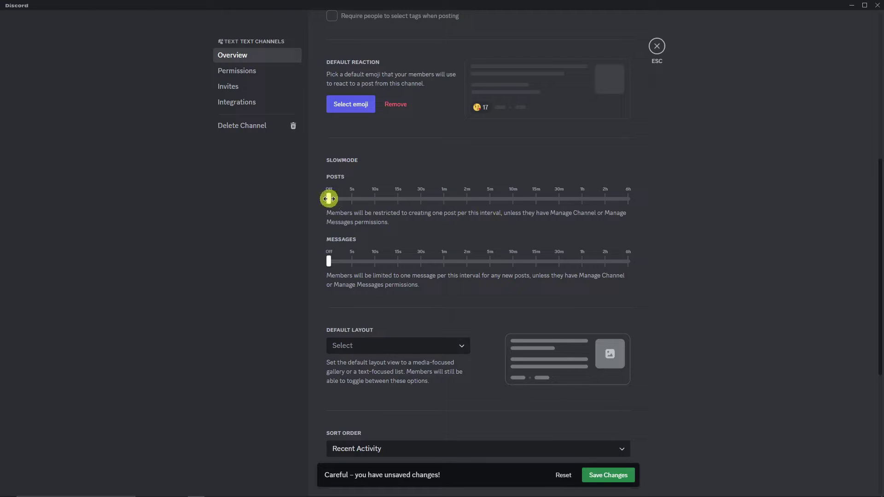
pyautogui.moveTo(328, 199); pyautogui.dragTo(443, 200)
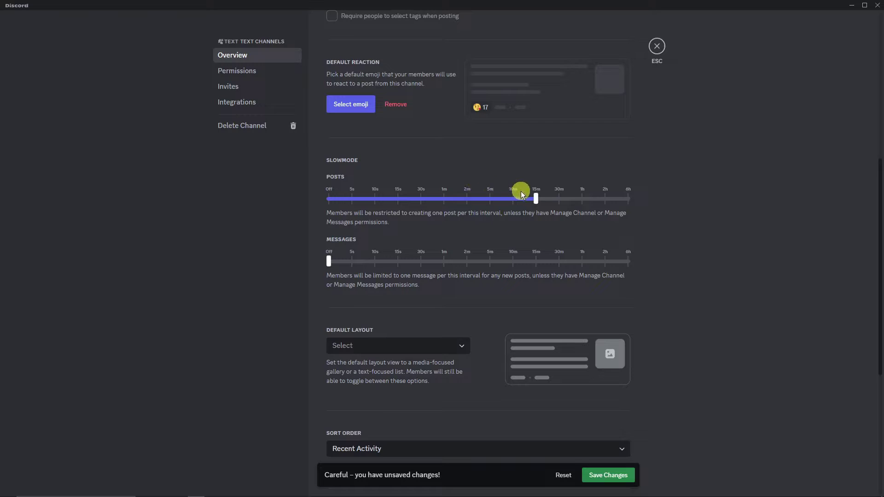
pyautogui.moveTo(536, 198); pyautogui.dragTo(319, 199)
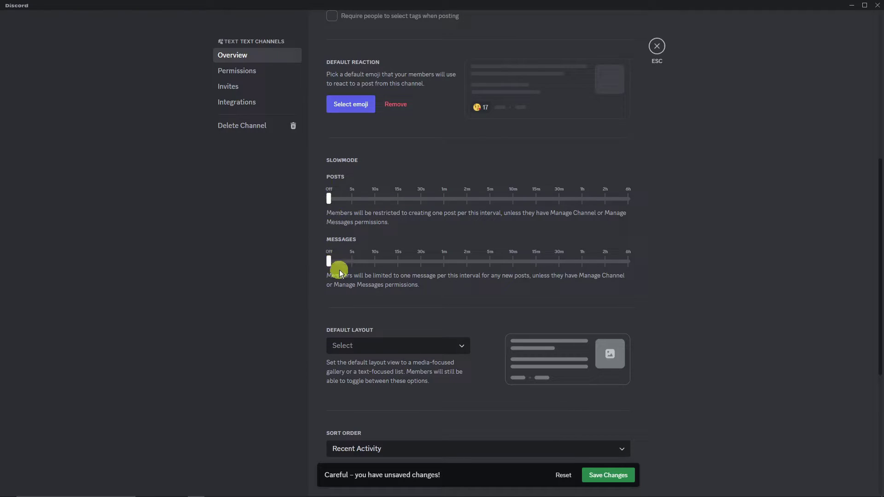
# Leave the default layout unchanged and toggle age restriction on, then back off
pyautogui.scroll(-2, 442, 286)
pyautogui.click(456, 253)
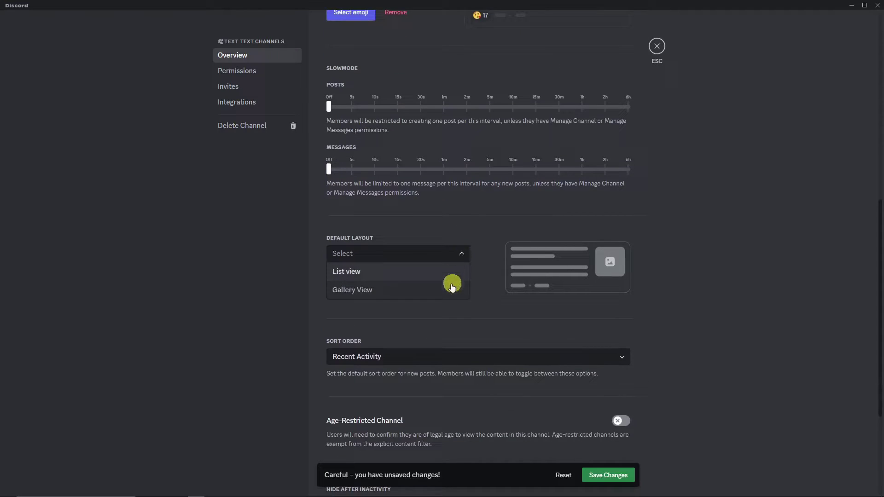
pyautogui.click(480, 288)
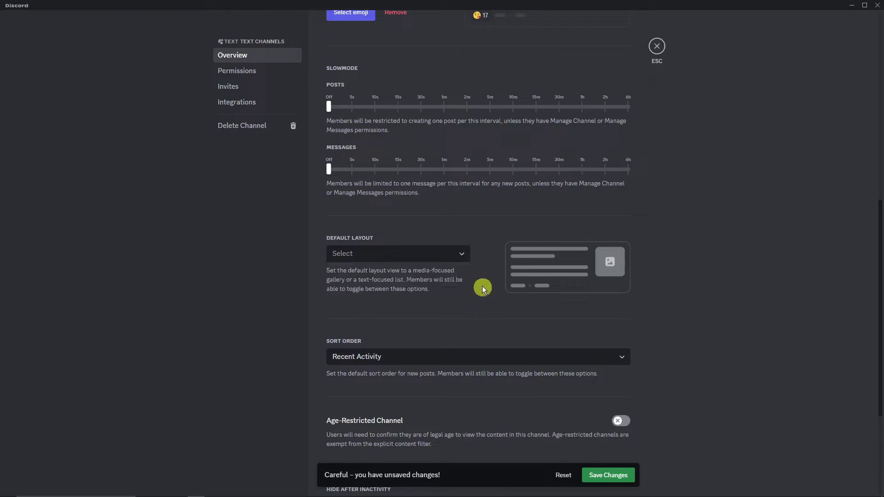
pyautogui.scroll(-4, 461, 256)
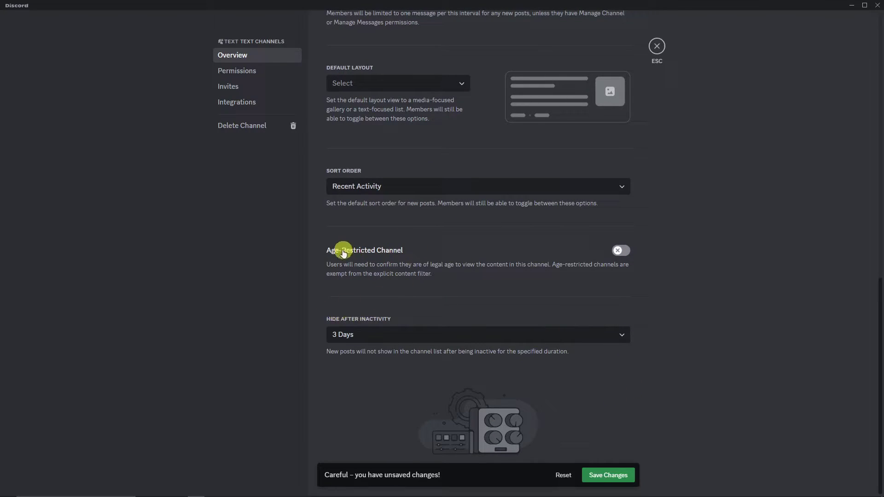
pyautogui.click(624, 256)
pyautogui.click(626, 256)
# Keep Hide After Inactivity at 3 Days and save the forum settings changes
pyautogui.click(616, 341)
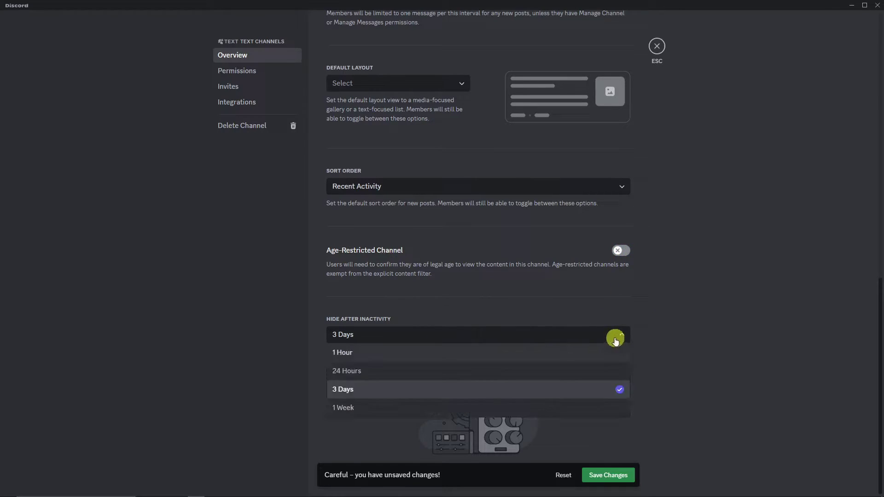
pyautogui.click(573, 389)
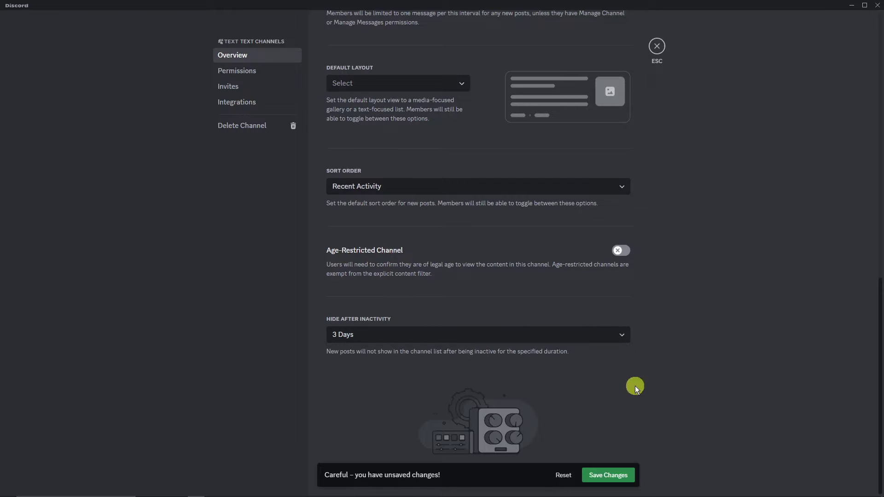
pyautogui.click(623, 475)
# Close the forum channel settings
pyautogui.scroll(-3, 695, 368)
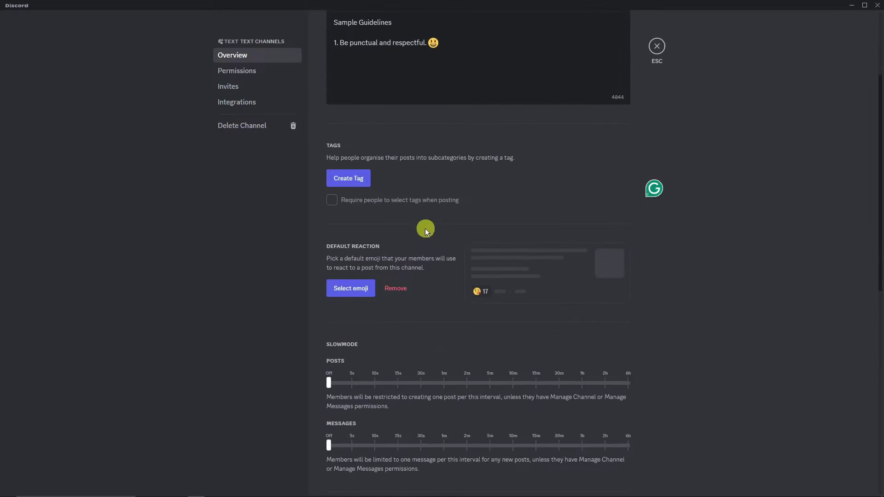
pyautogui.scroll(3, 504, 270)
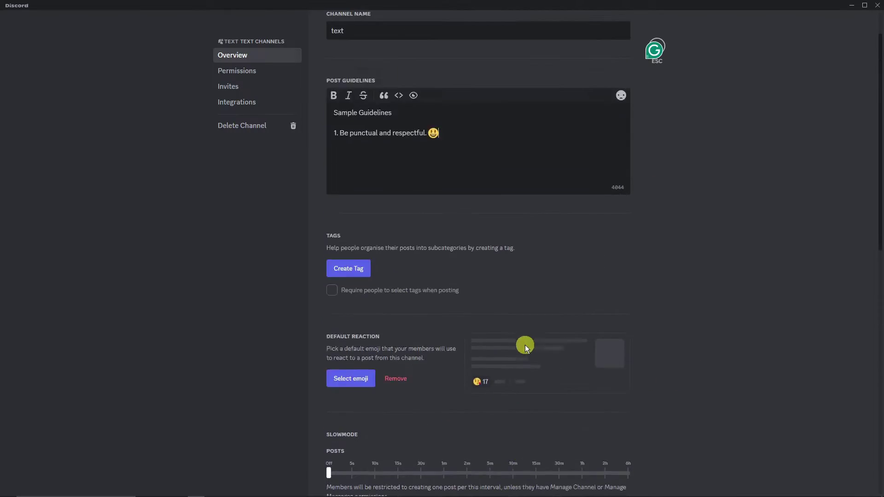
pyautogui.click(504, 225)
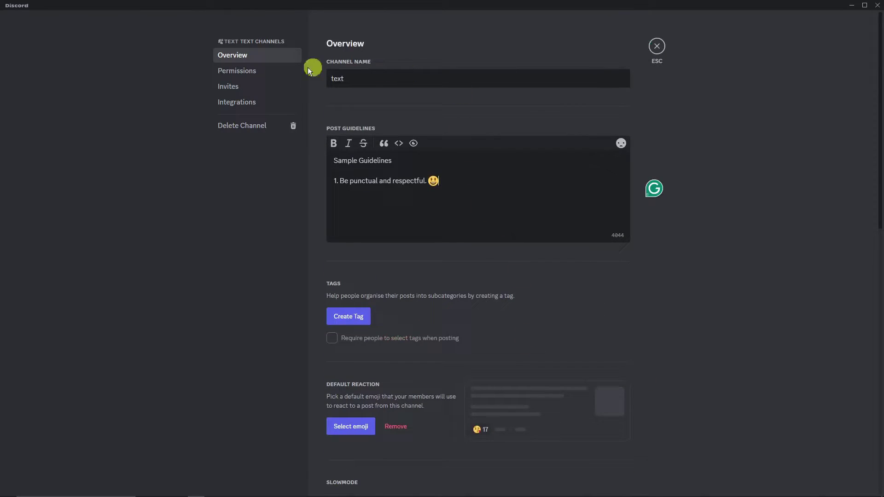
pyautogui.click(657, 46)
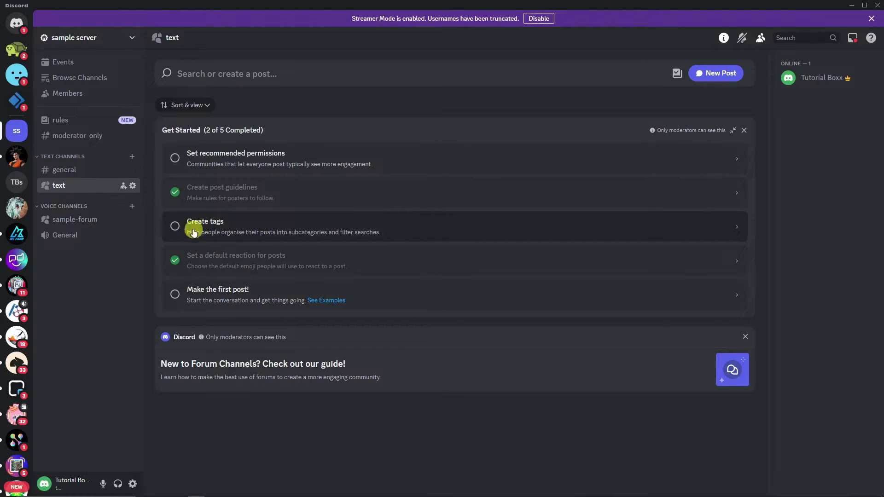
# Create a forum tag named 'daaasdas' that only moderators can apply
pyautogui.click(305, 226)
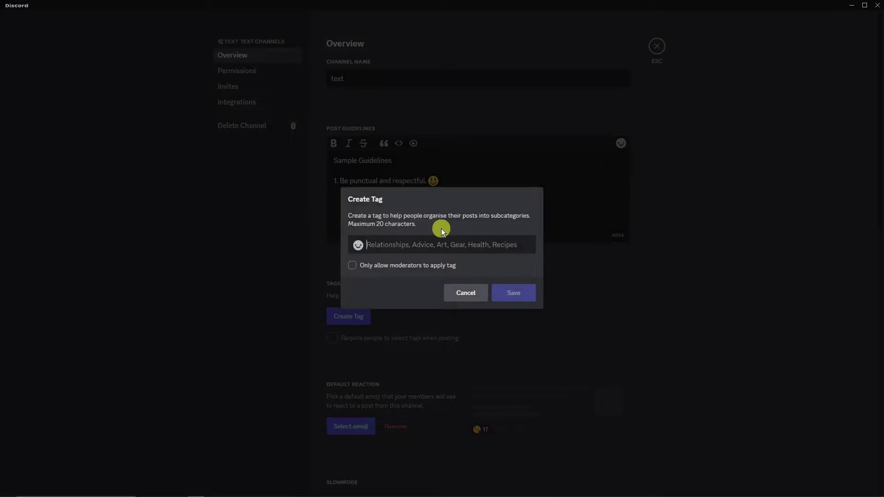
pyautogui.write('daaasdas')
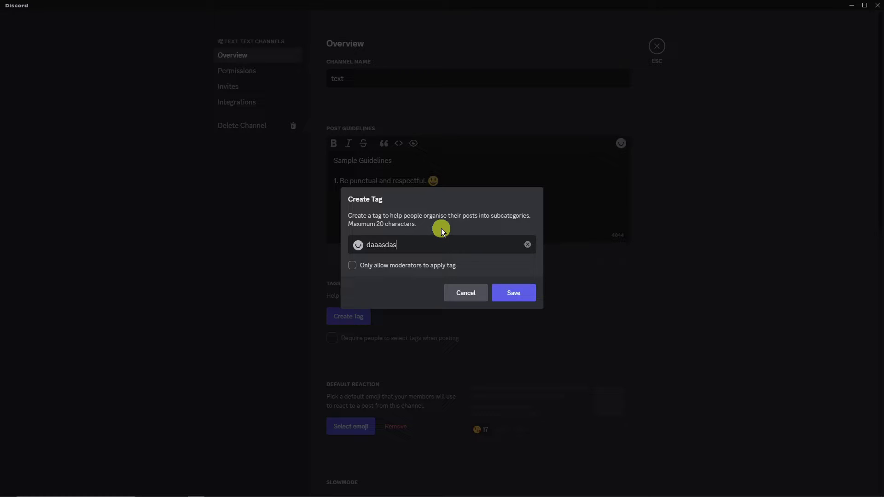
pyautogui.click(353, 266)
pyautogui.click(518, 293)
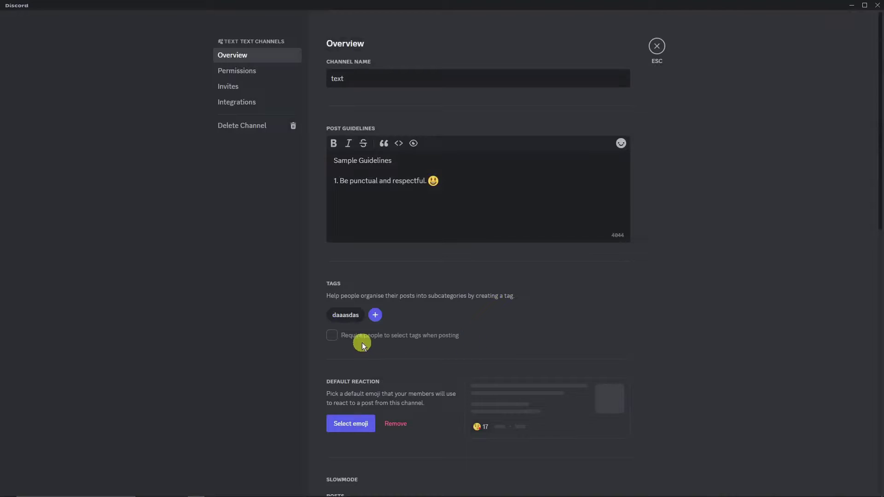
pyautogui.scroll(-9, 424, 364)
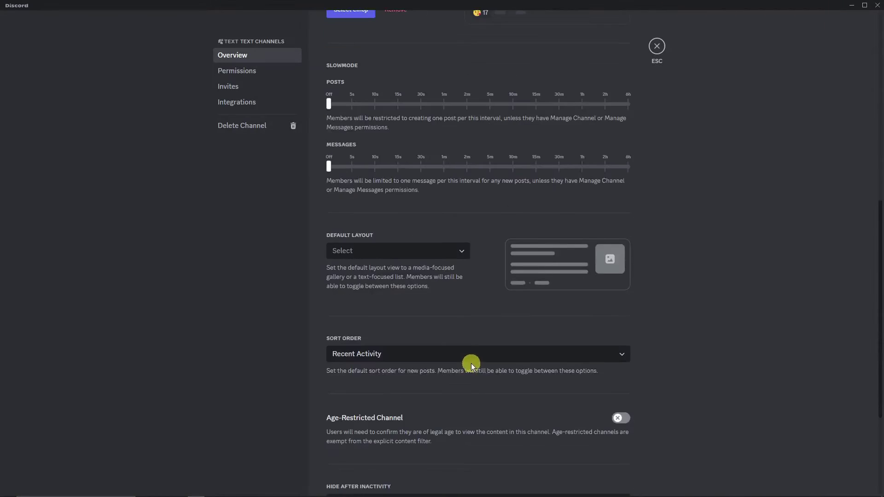
pyautogui.scroll(-3, 471, 363)
# Start a new forum post tagged daaasdas
pyautogui.click(657, 46)
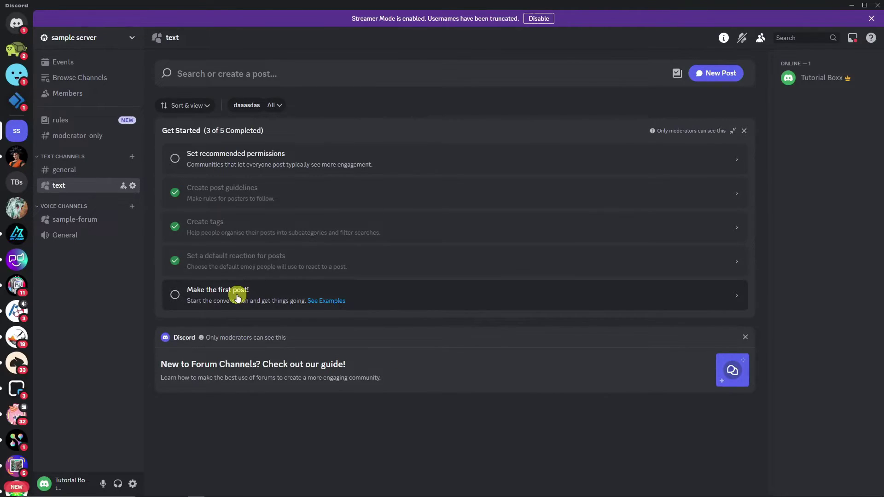
pyautogui.click(374, 292)
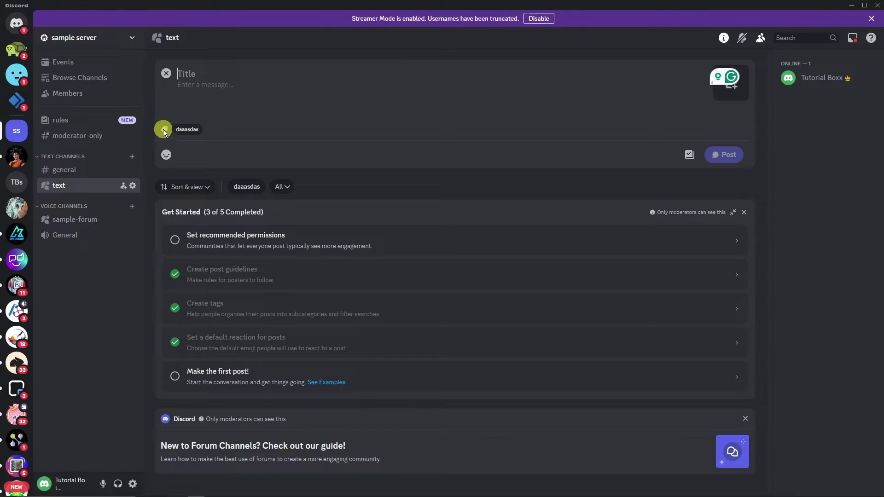
pyautogui.click(189, 130)
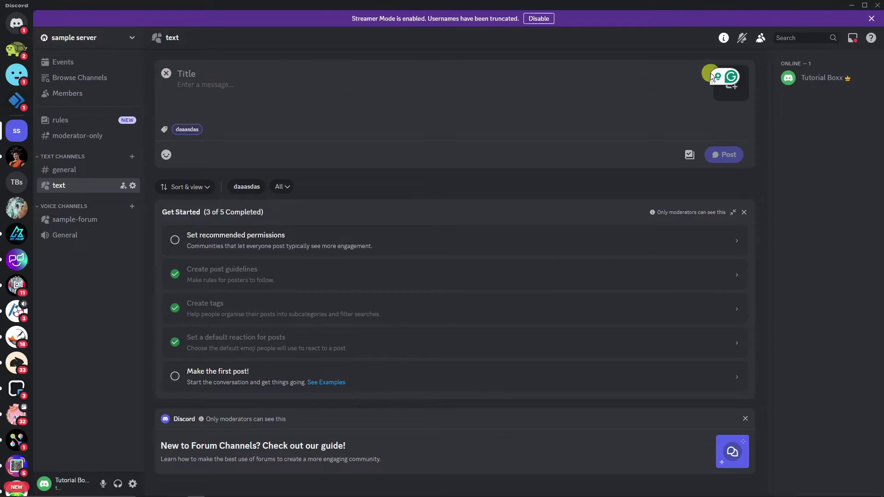
# Write the post message 'sample post' and attach the artboard (1) image from Downloads
pyautogui.moveTo(719, 76); pyautogui.dragTo(638, 182)
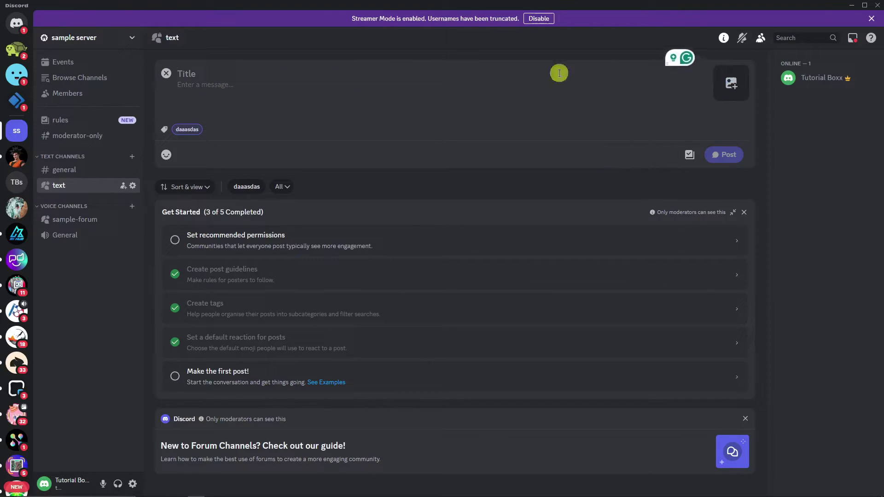
pyautogui.click(523, 82)
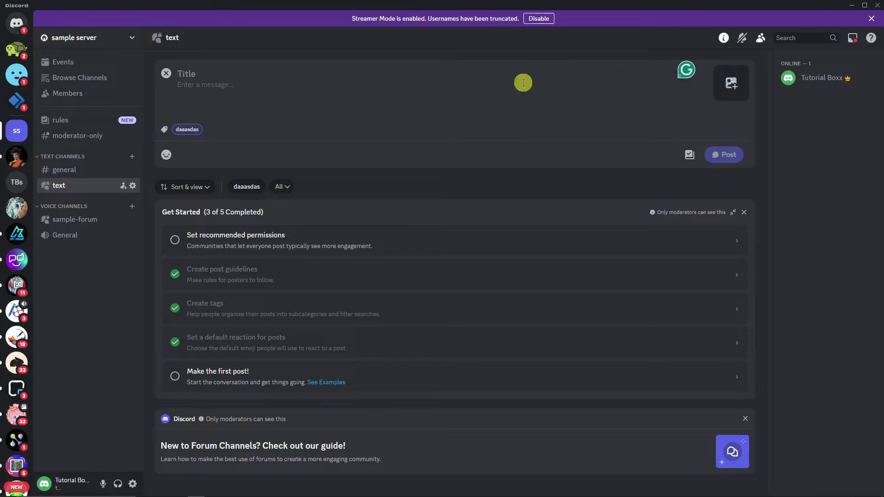
pyautogui.write('ssa')
pyautogui.press('BackSpace')
pyautogui.write('le post')
pyautogui.click(745, 86)
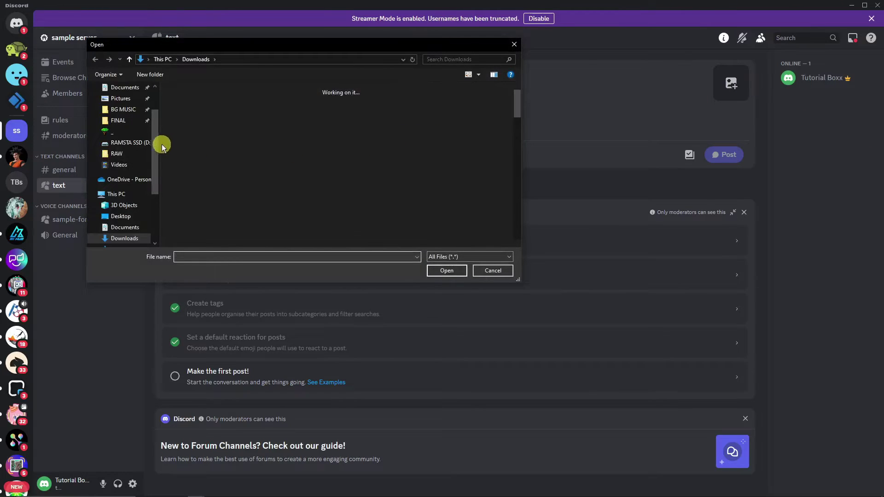
pyautogui.doubleClick(252, 110)
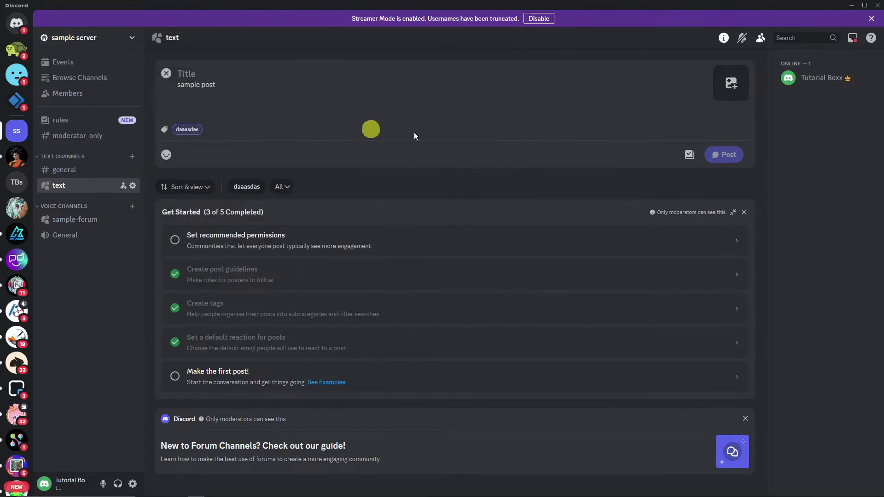
# Add the cross_mark emoji to the message and show the forum's post guidelines
pyautogui.click(166, 154)
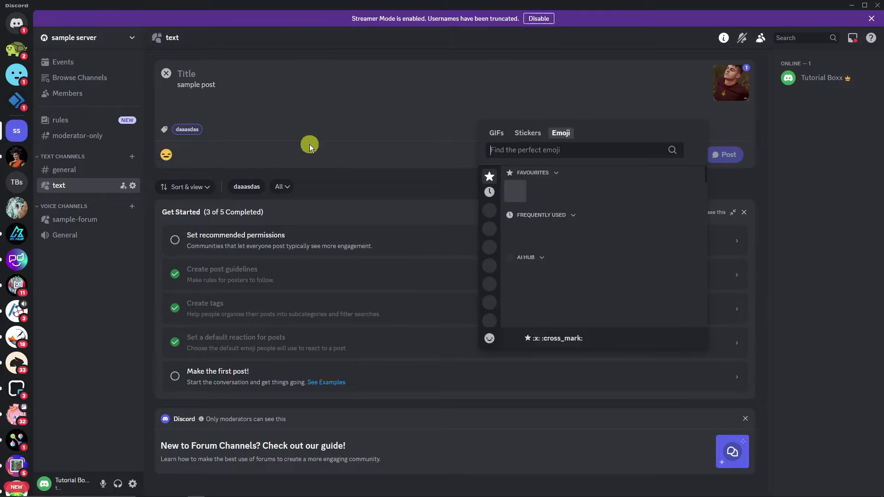
pyautogui.click(537, 298)
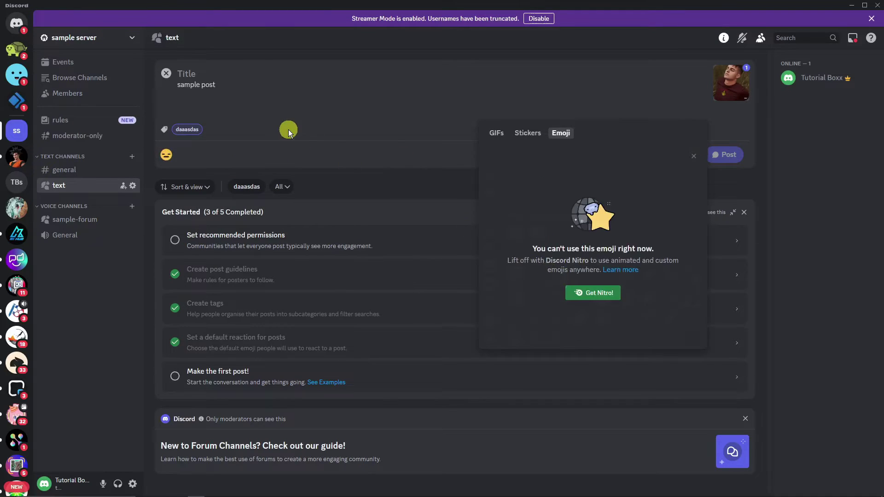
pyautogui.click(694, 155)
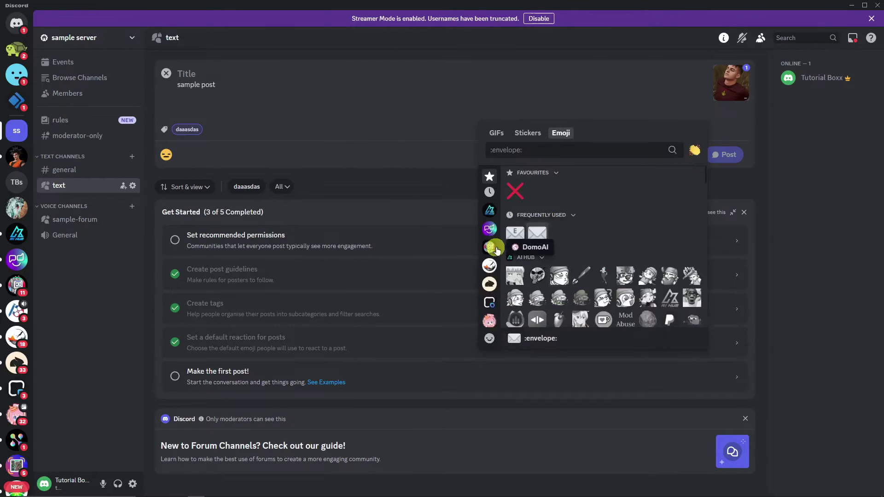
pyautogui.click(520, 189)
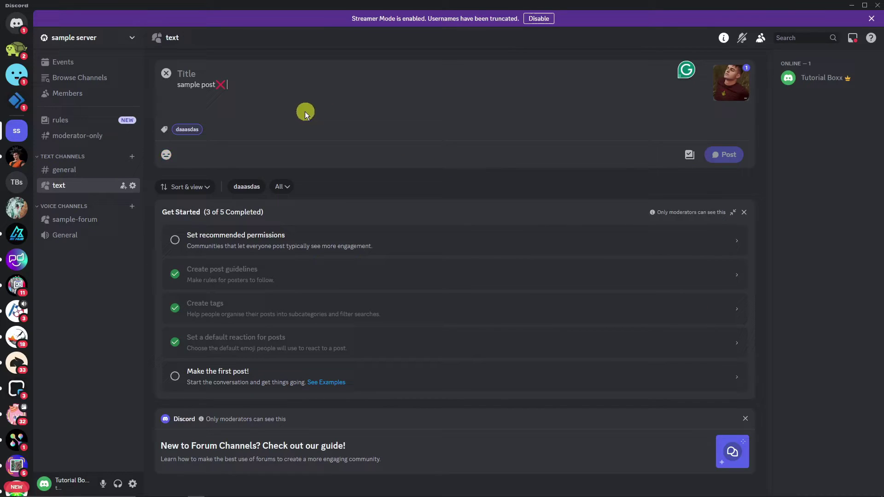
pyautogui.click(689, 156)
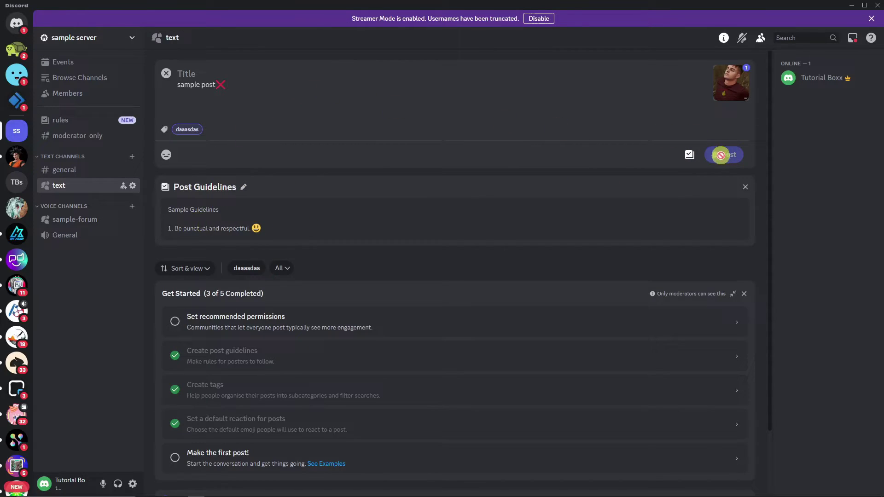
# Title the post 'sample' and publish it to the text forum
pyautogui.click(226, 71)
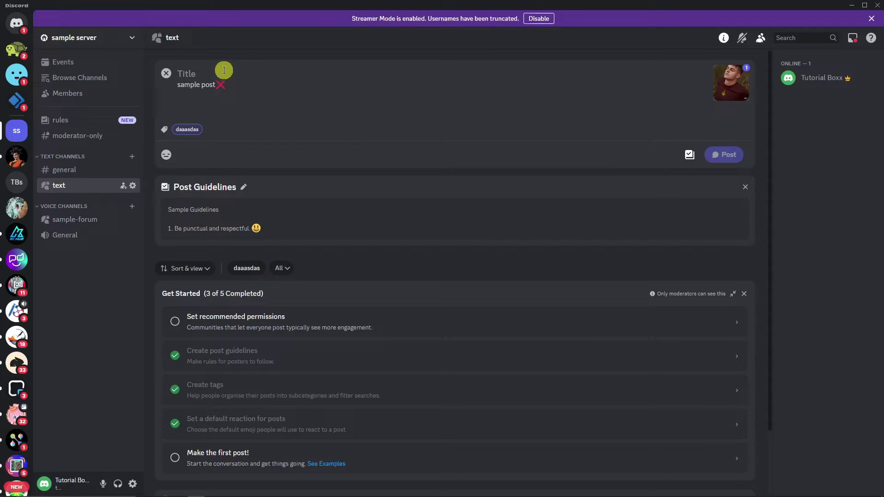
pyautogui.write('sa,[')
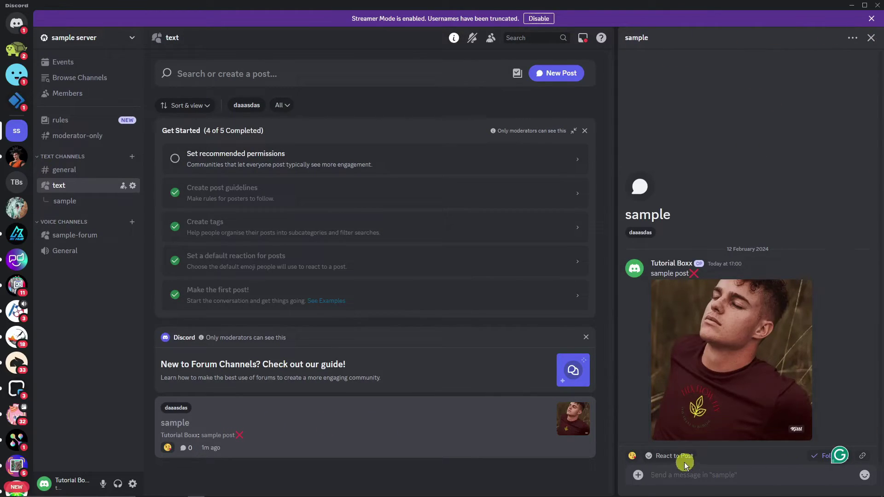
# React to the sample post, copy its link, and send the link as a message
pyautogui.click(635, 456)
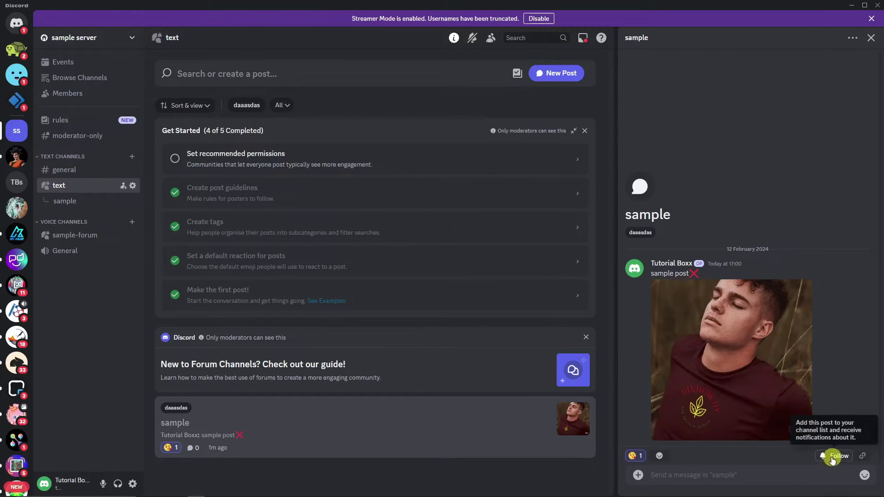
pyautogui.click(860, 459)
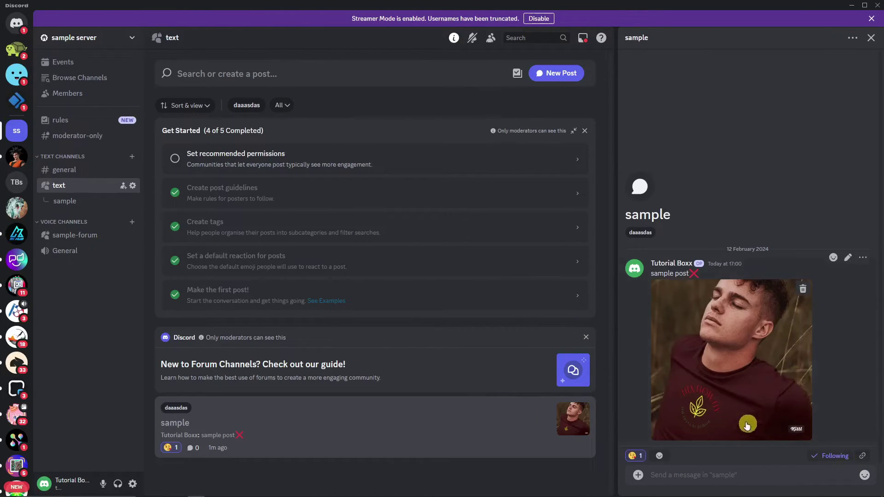
pyautogui.hotkey('ctrl', 'v')
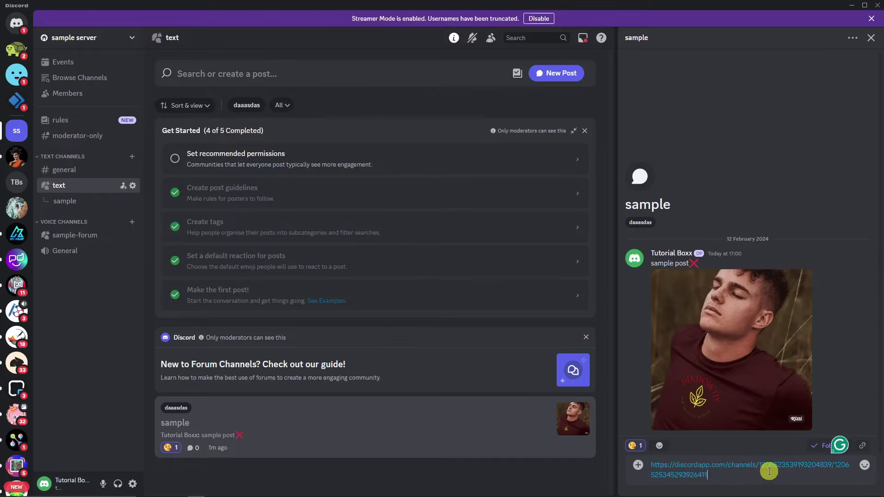
pyautogui.press('Return')
# Open the sample post in full view and close it via More > Close Post
pyautogui.click(761, 443)
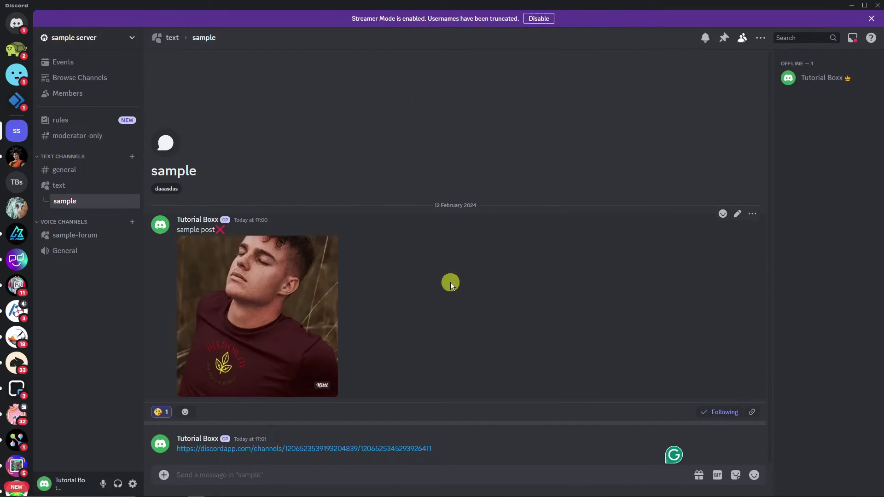
pyautogui.click(761, 39)
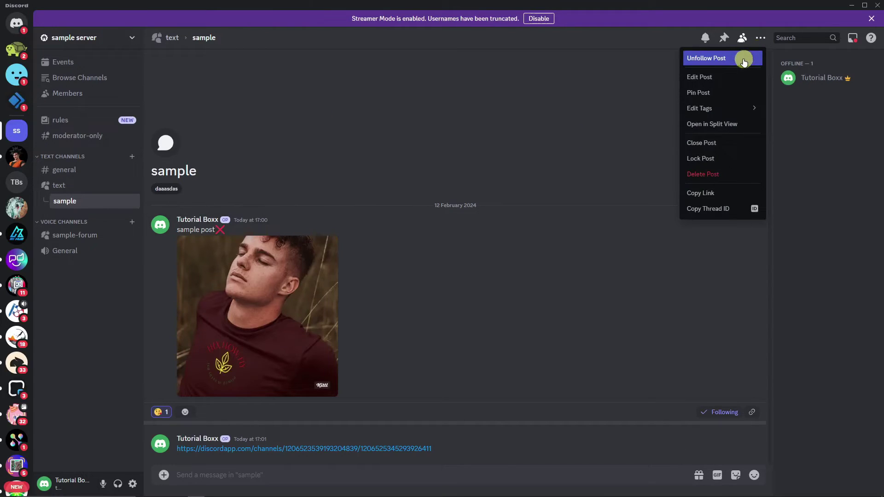
pyautogui.moveTo(725, 112)
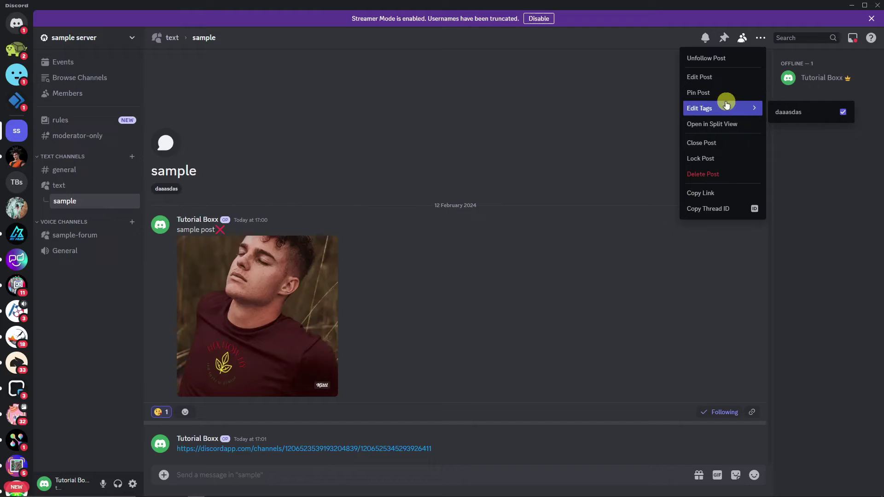
pyautogui.click(720, 143)
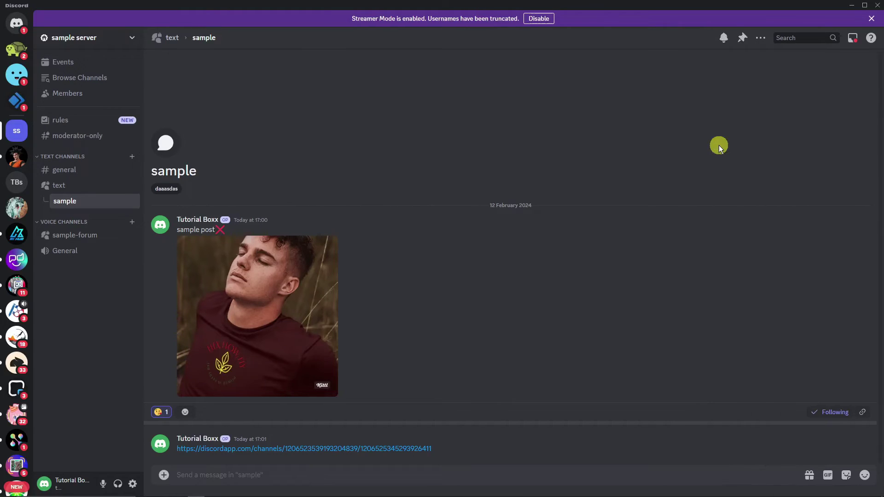
# Delete the sample post from the text forum and open a blank new-post composer
pyautogui.click(97, 186)
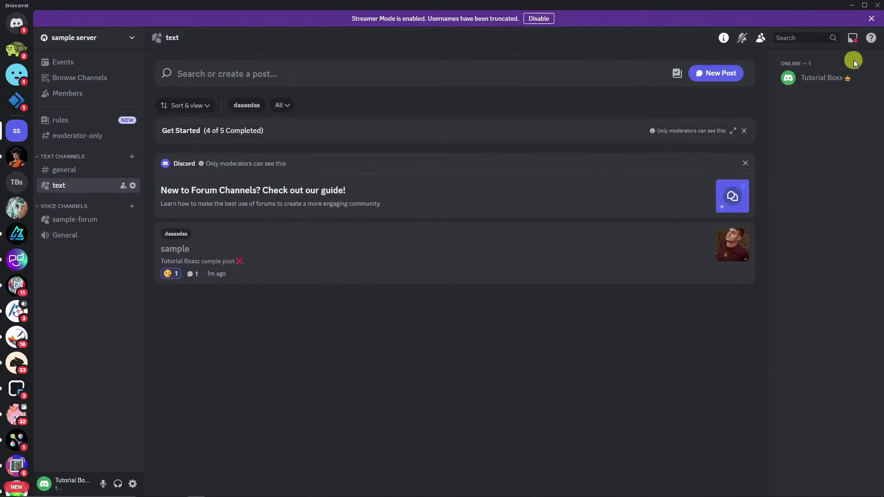
pyautogui.click(702, 251)
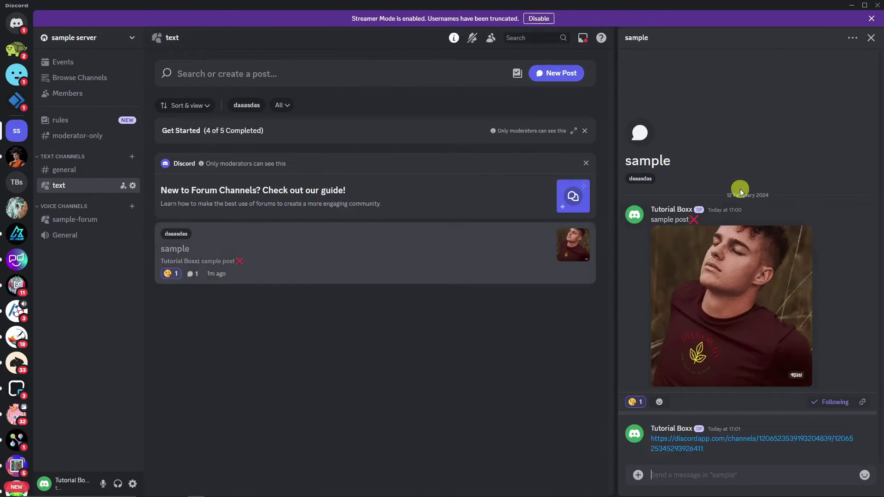
pyautogui.click(852, 40)
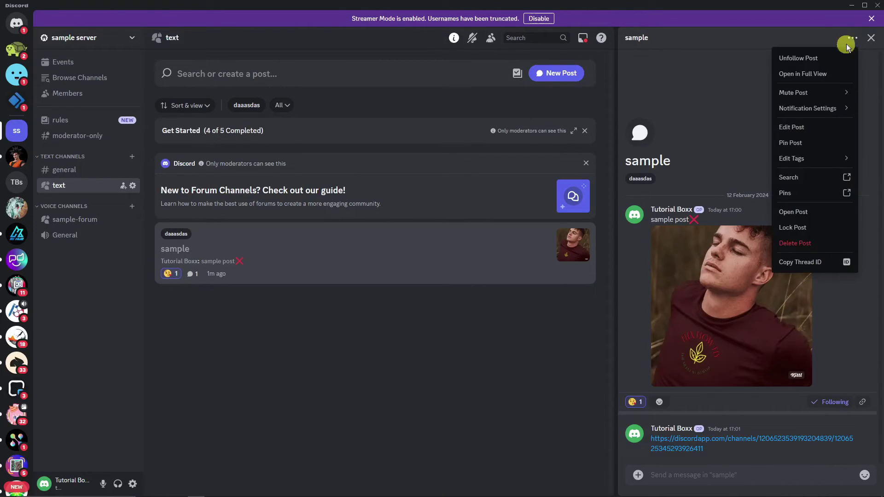
pyautogui.click(818, 242)
pyautogui.click(512, 278)
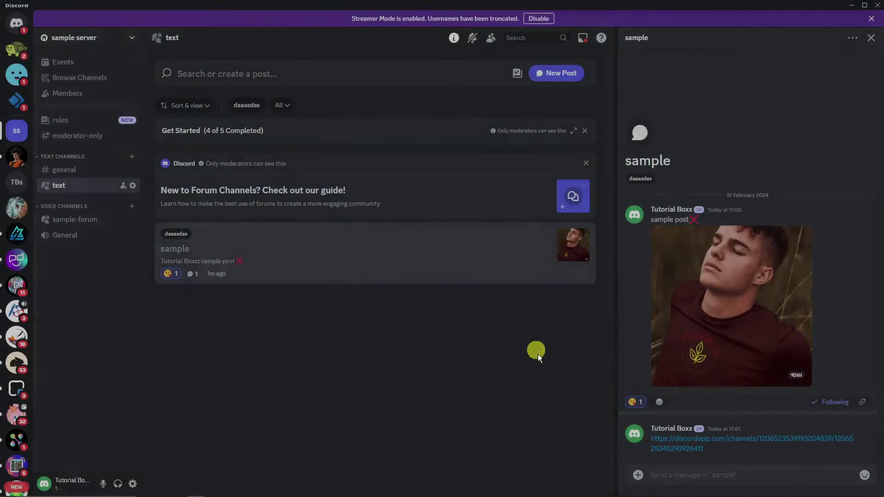
pyautogui.click(313, 70)
pyautogui.click(701, 76)
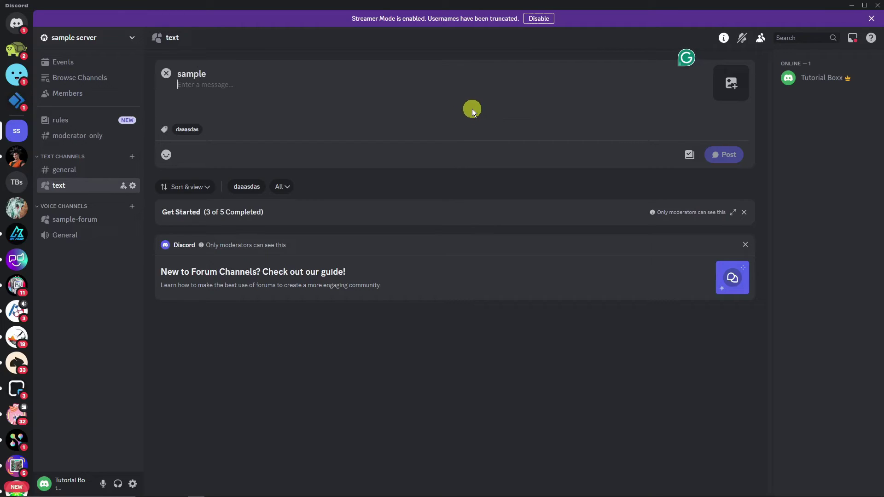
# Publish the new sample post reading 'asd' and clear the post search text
pyautogui.write('asd')
pyautogui.click(728, 159)
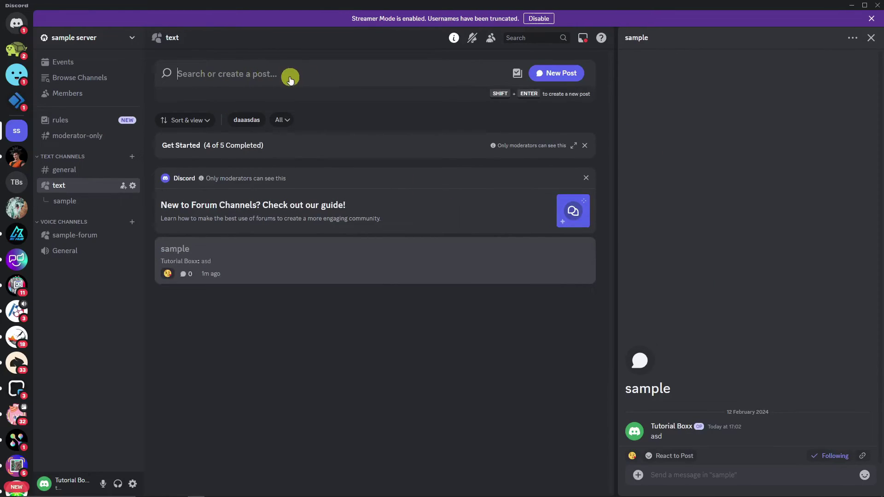
pyautogui.write('sample')
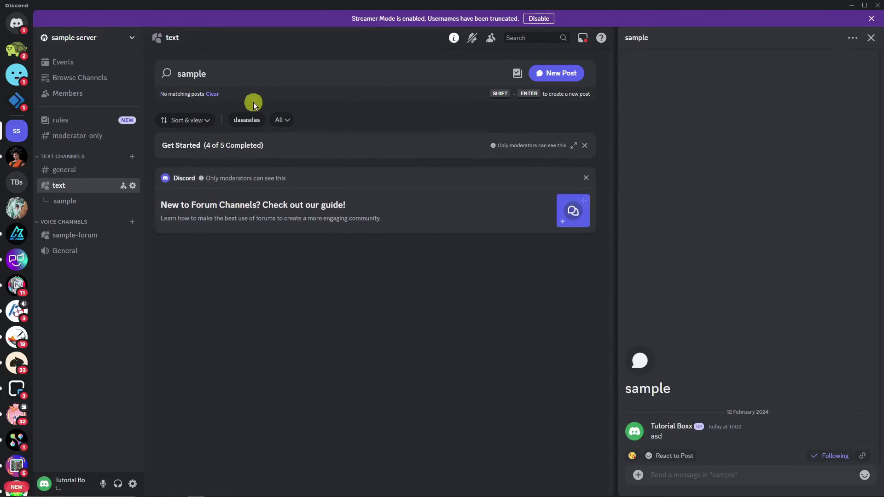
pyautogui.hotkey('ctrl', 'a')
pyautogui.write('asd')
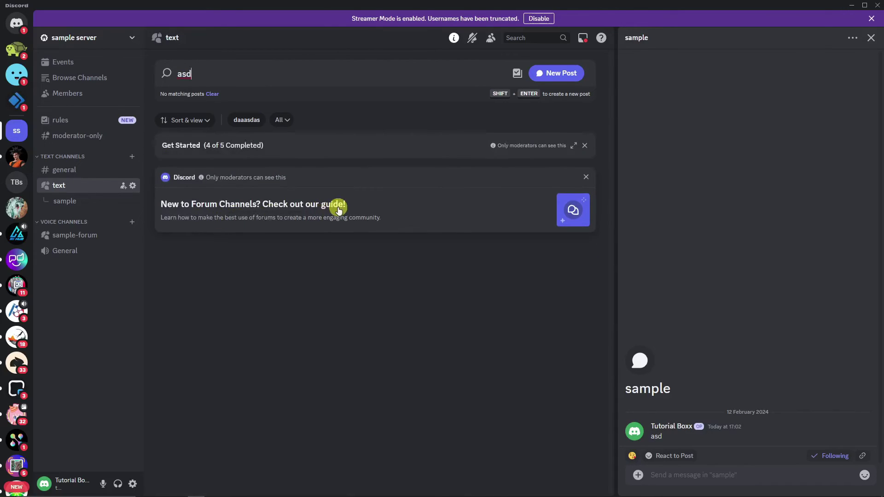
pyautogui.press('BackSpace')
pyautogui.press('BackSpace')
pyautogui.press('BackSpace')
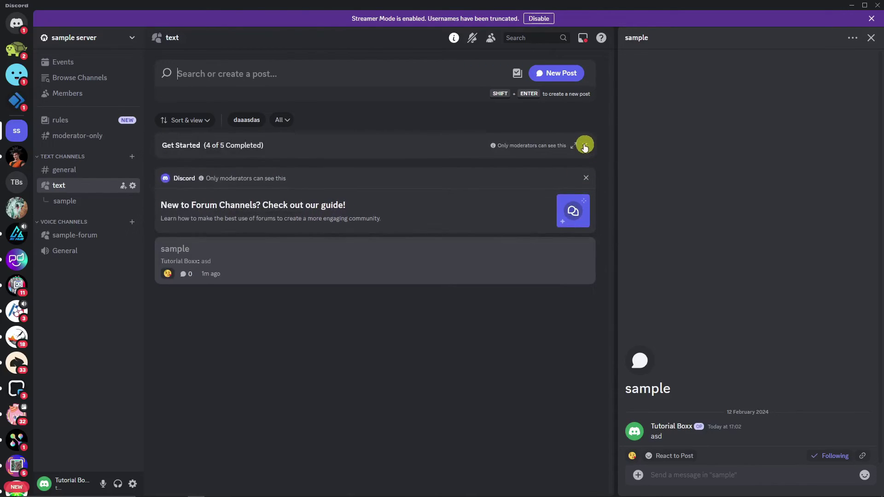
# Dismiss the forum guide card, side thread panel and Get Started checklist, then open #rules
pyautogui.click(588, 165)
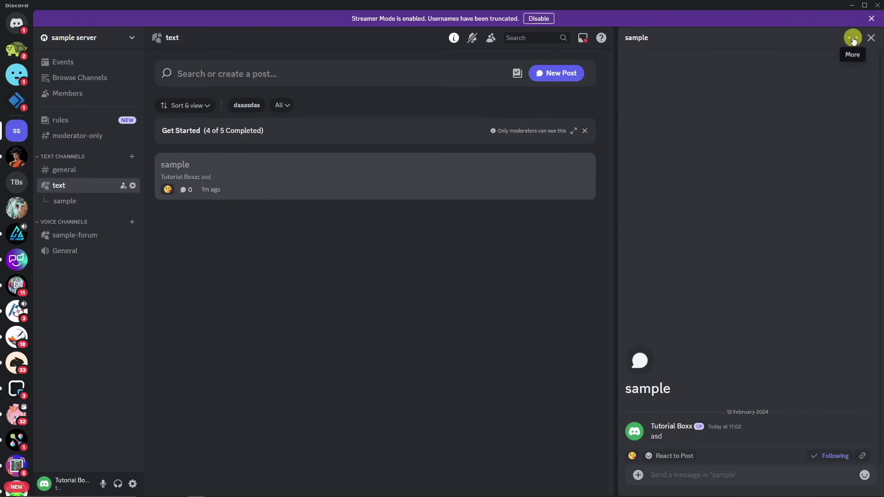
pyautogui.click(871, 38)
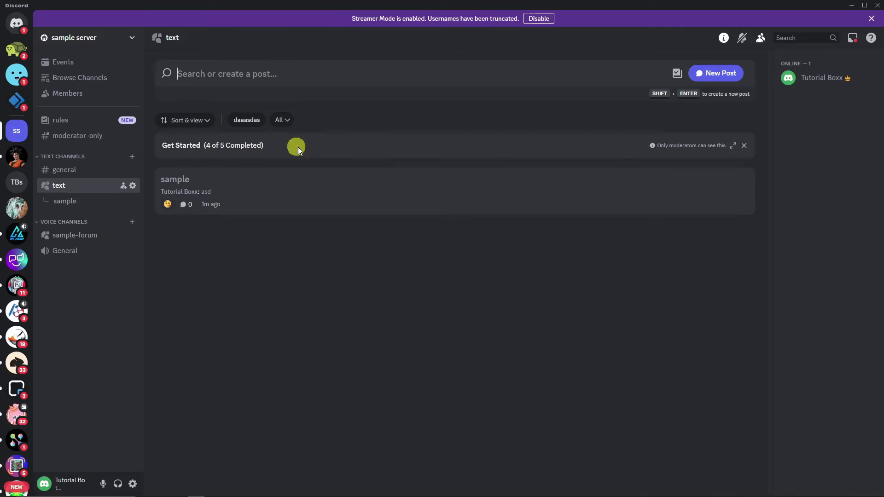
pyautogui.click(743, 144)
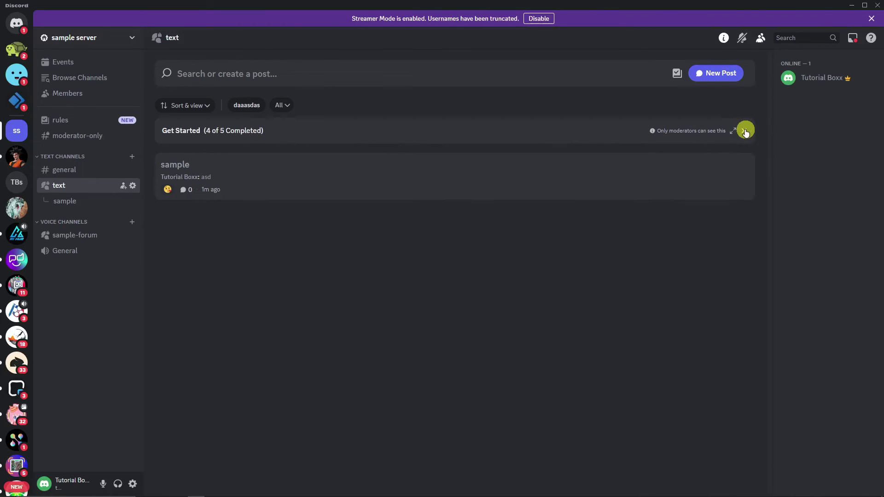
pyautogui.click(745, 131)
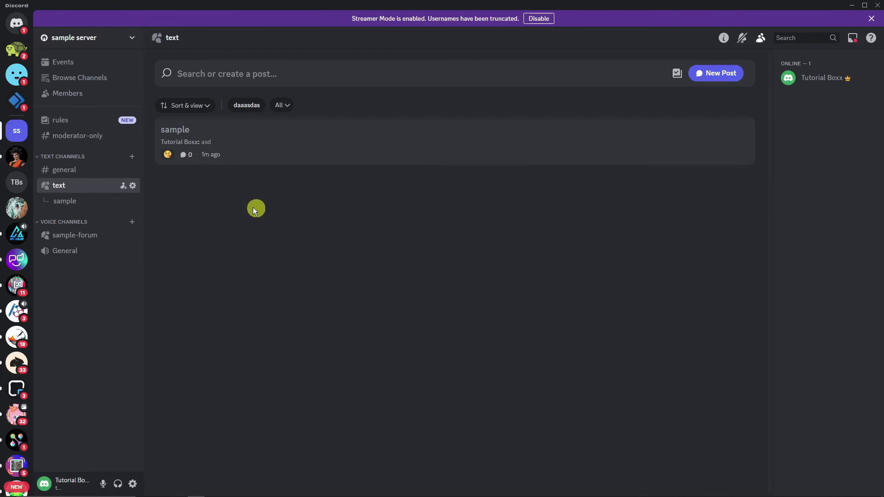
pyautogui.click(83, 127)
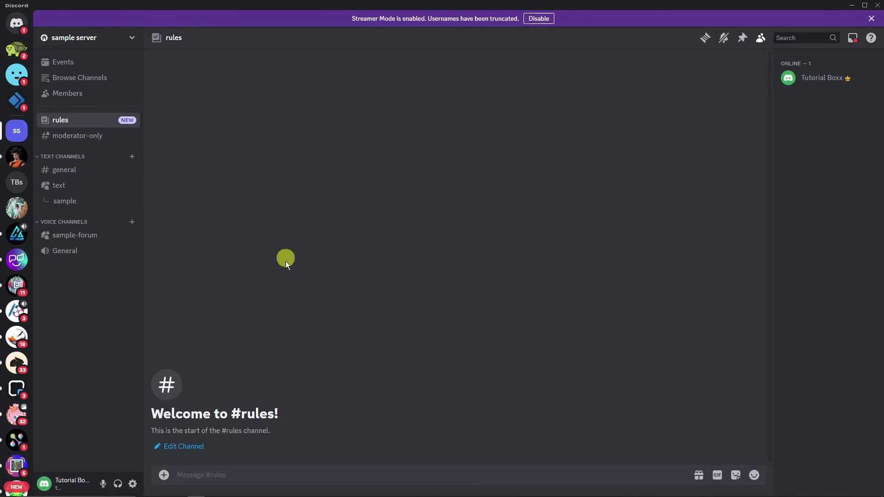
# Set the #rules channel topic to 'FOLLOW RULES', save, then view the server's events
pyautogui.click(196, 447)
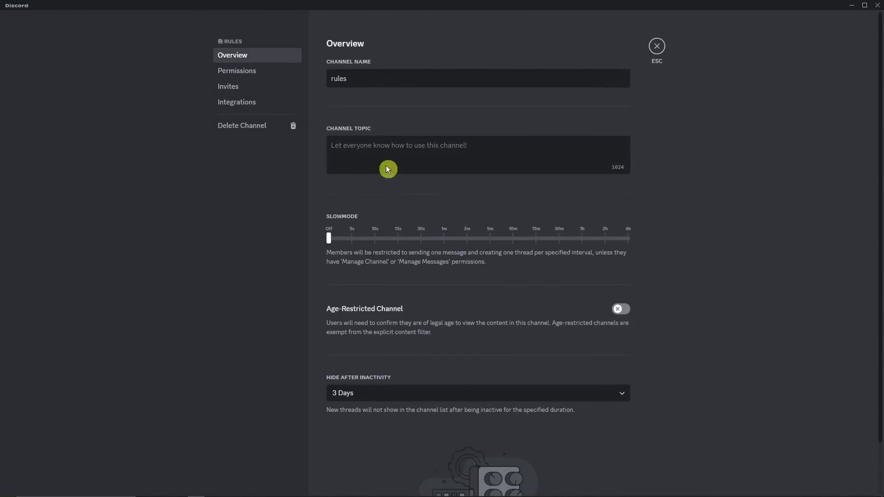
pyautogui.click(383, 147)
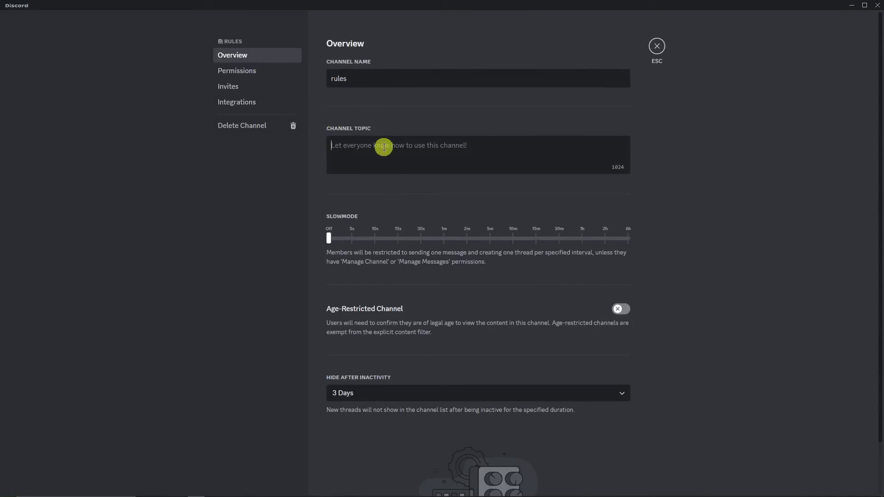
pyautogui.write('FOLLOW RULES')
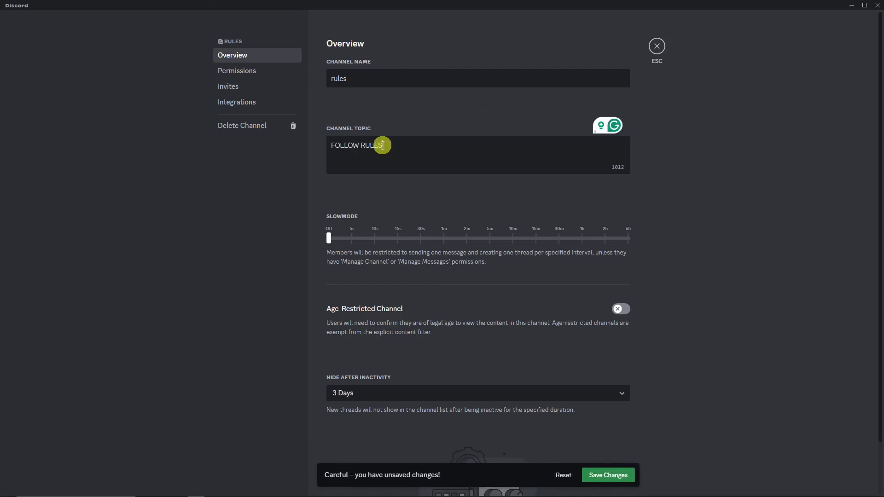
pyautogui.click(619, 476)
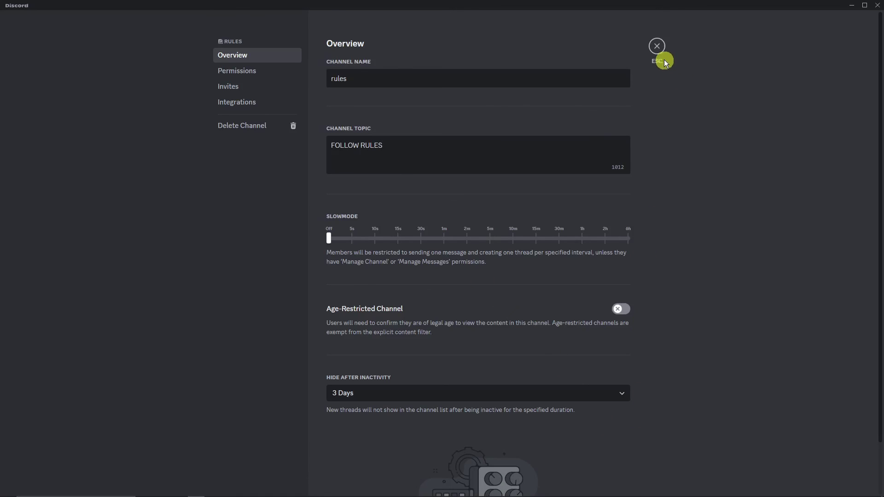
pyautogui.click(659, 48)
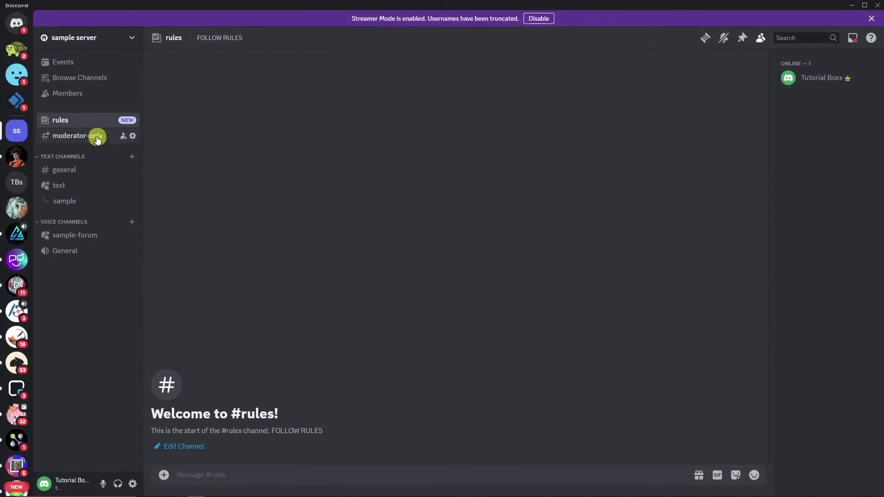
pyautogui.click(78, 64)
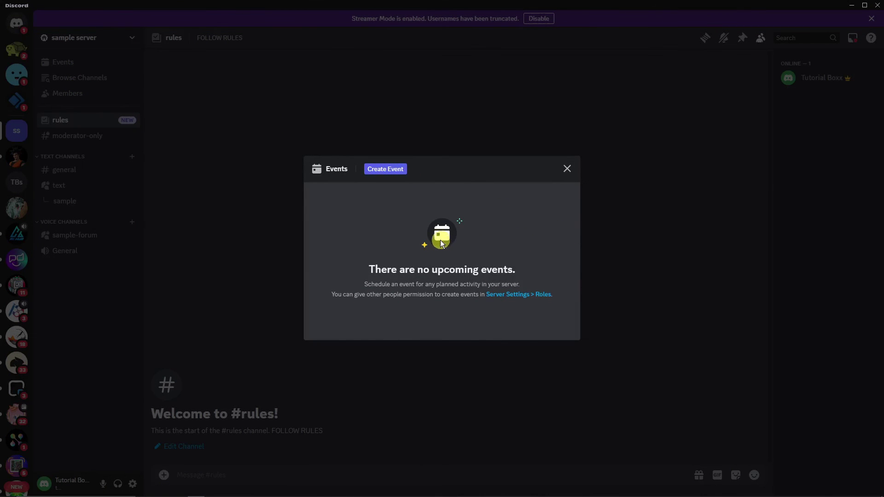
# Cancel a new event after choosing a voice-channel location, then open the sample server menu
pyautogui.click(385, 169)
pyautogui.click(352, 223)
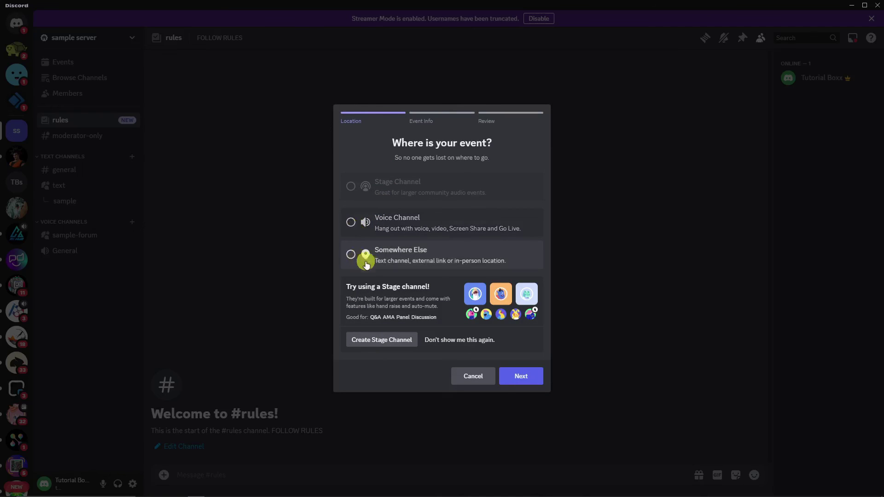
pyautogui.click(480, 376)
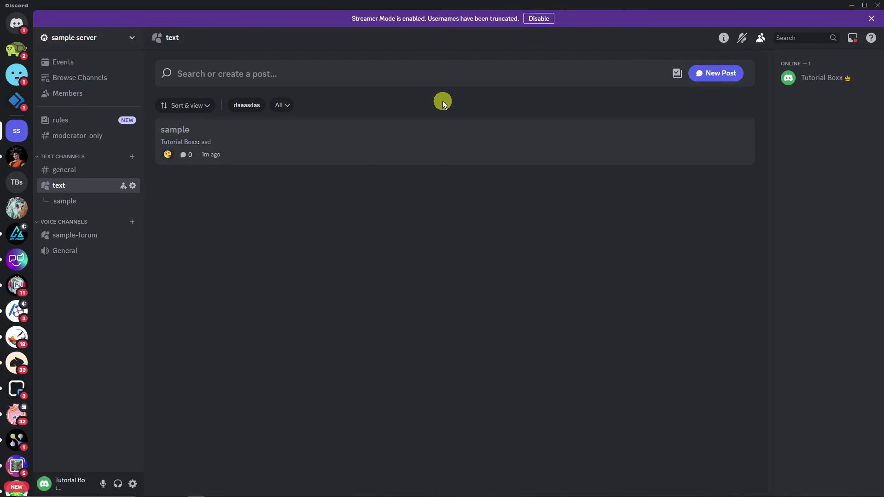
pyautogui.click(46, 37)
pyautogui.click(365, 261)
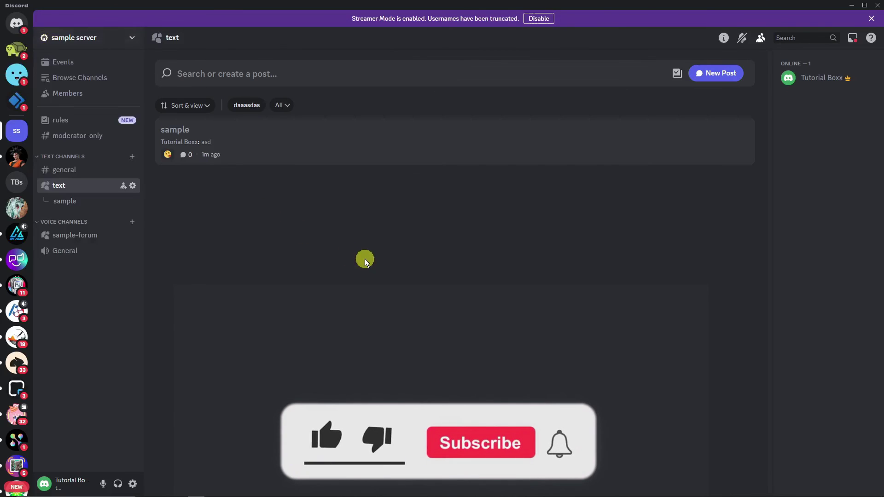
pyautogui.click(44, 38)
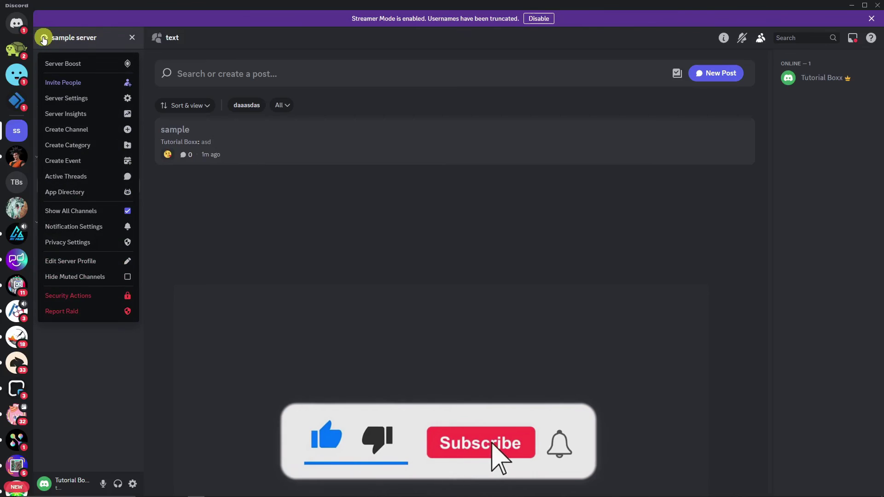